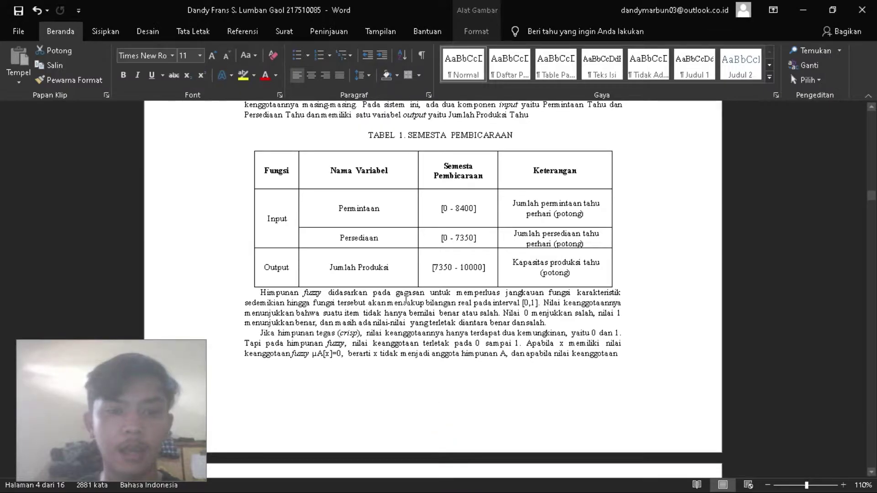
- Review the Word document from its title page through the introduction to Table 1 with the variables' ranges
drag(872, 203, 873, 122)
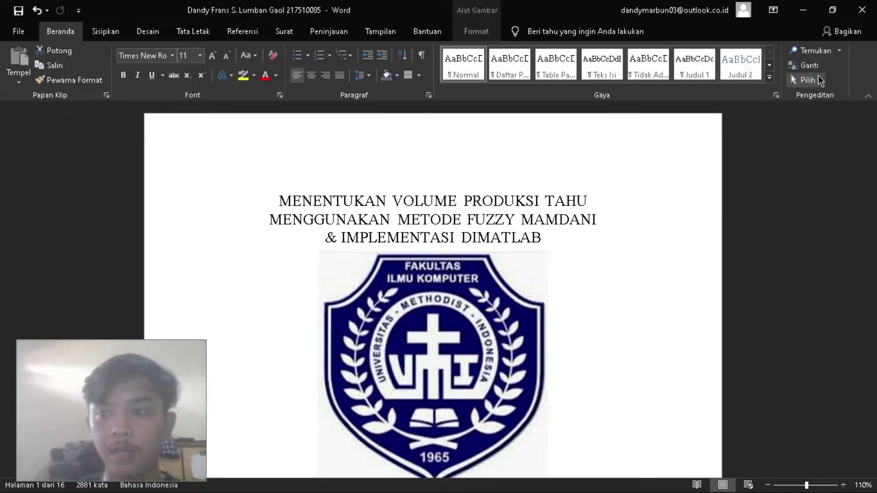
scroll(531, 308, down, 10)
scroll(531, 308, down, 20)
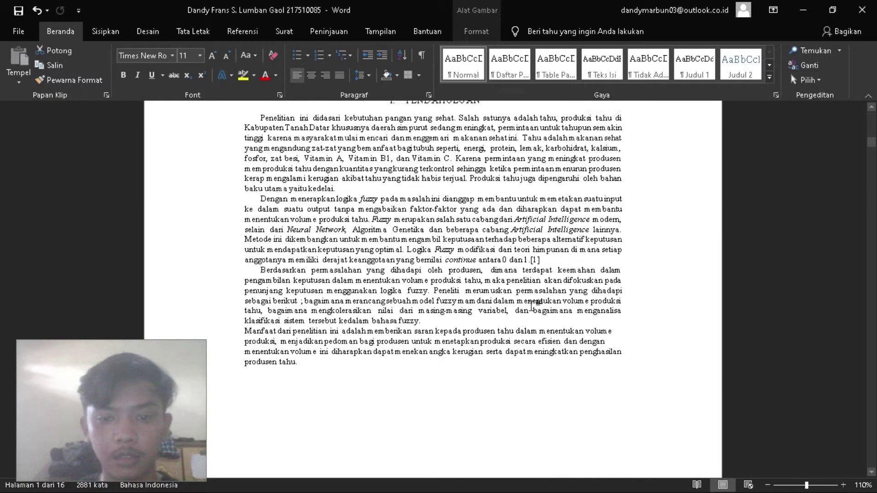
scroll(530, 301, down, 15)
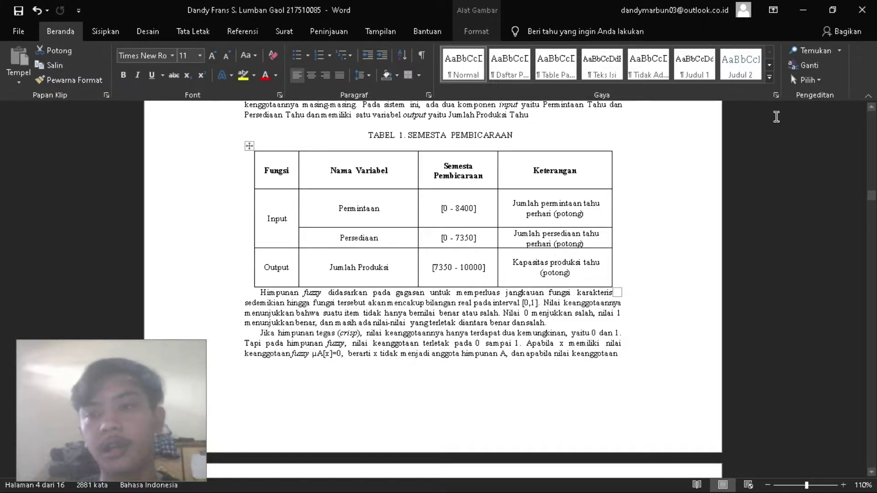
- Switch to MATLAB and open the FIS Editor with the fuzzy command
click(802, 10)
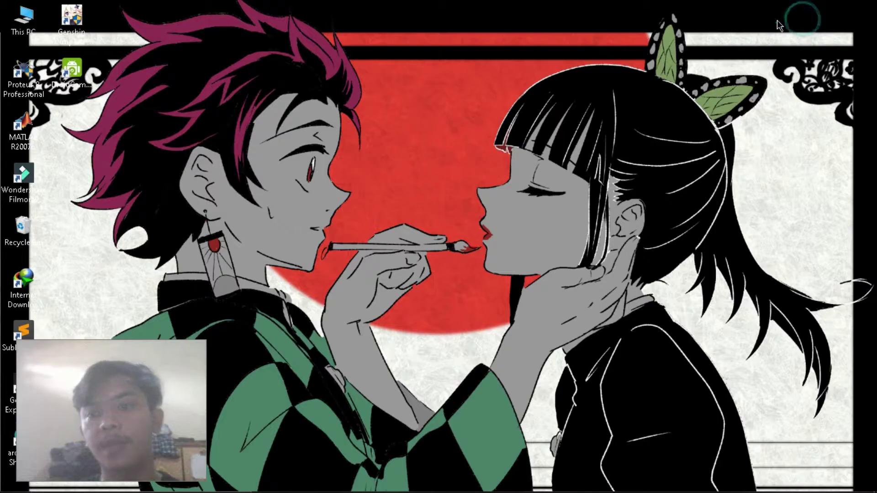
click(36, 128)
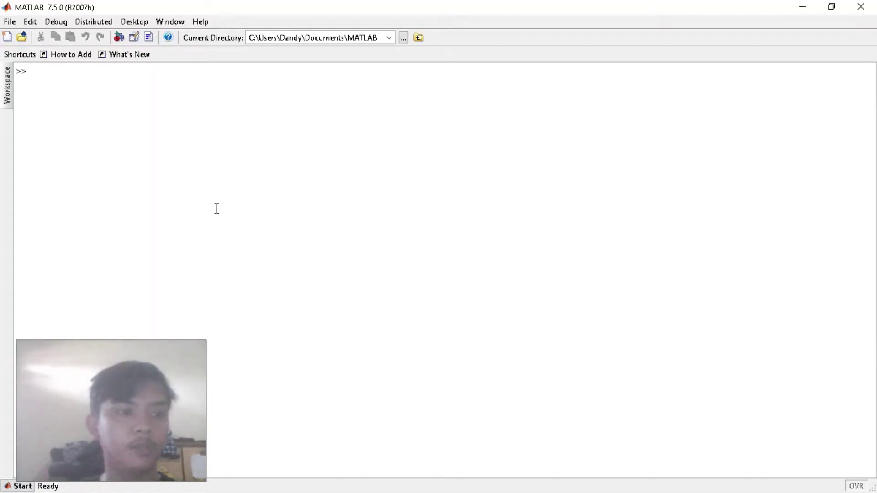
text(fuzzy)
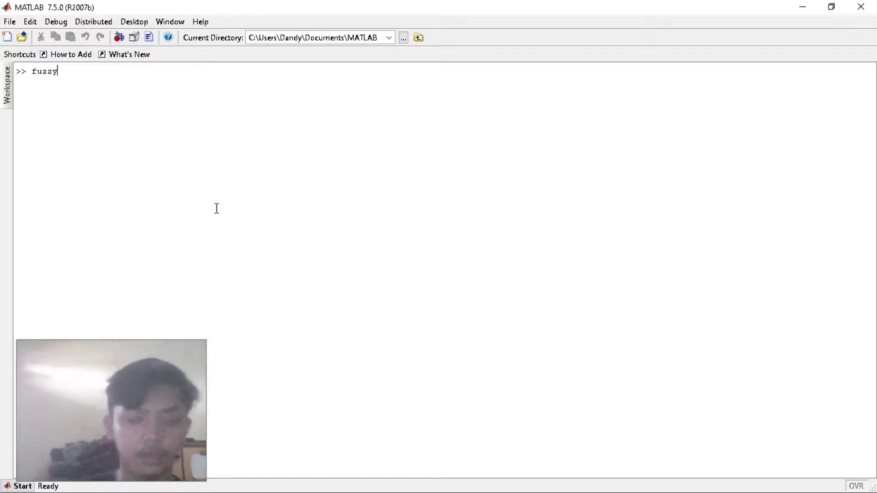
key(Return)
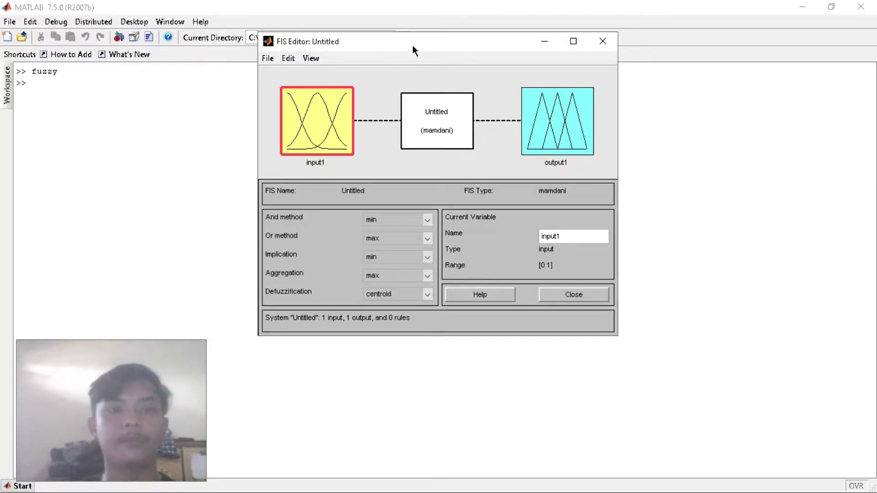
- Add a second input variable to the fuzzy inference system
click(289, 59)
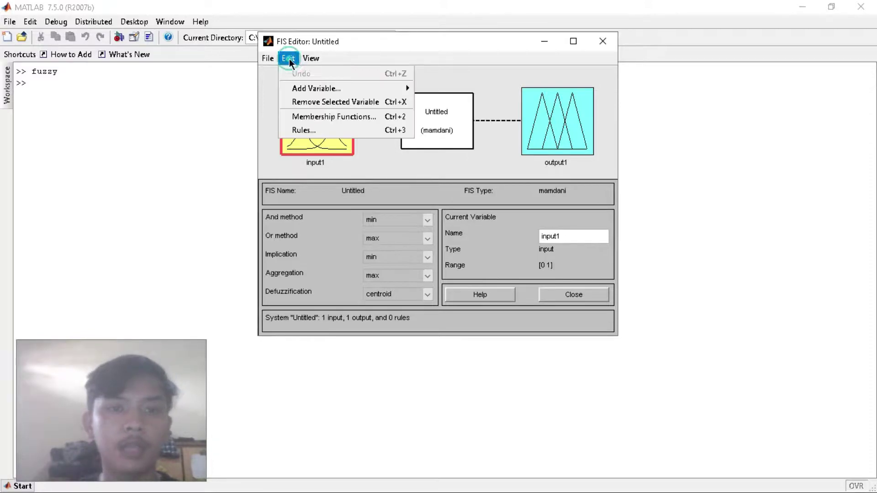
mouse_move(381, 90)
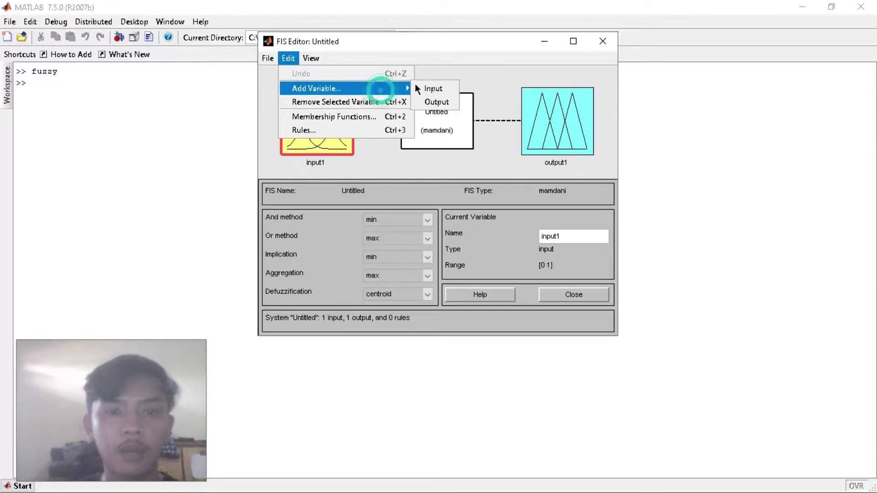
click(439, 90)
- Rename the first input variable as Permintaan
click(320, 97)
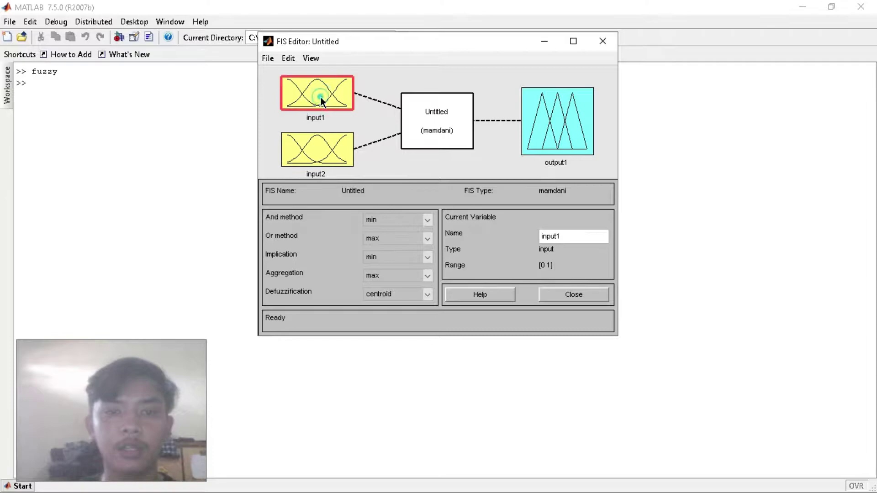
click(574, 239)
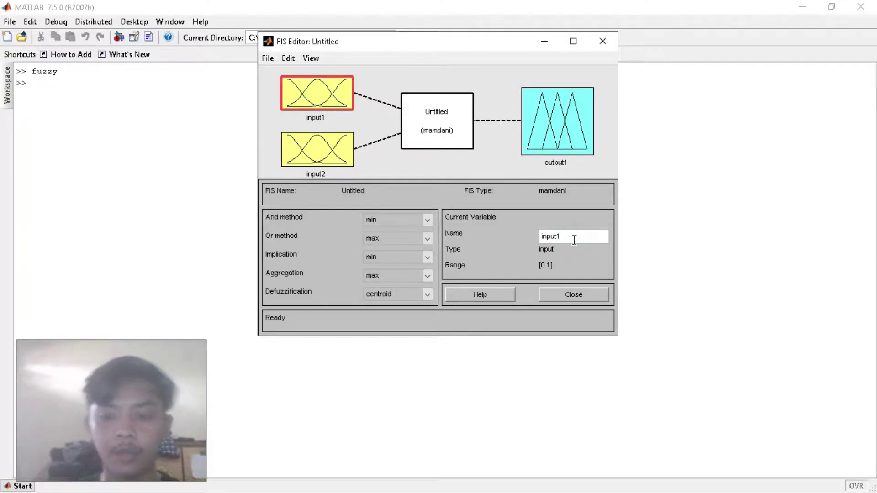
key(BackSpace)
key(BackSpace)
key(BackSpace)
key(BackSpace)
key(BackSpace)
key(BackSpace)
text(Perm)
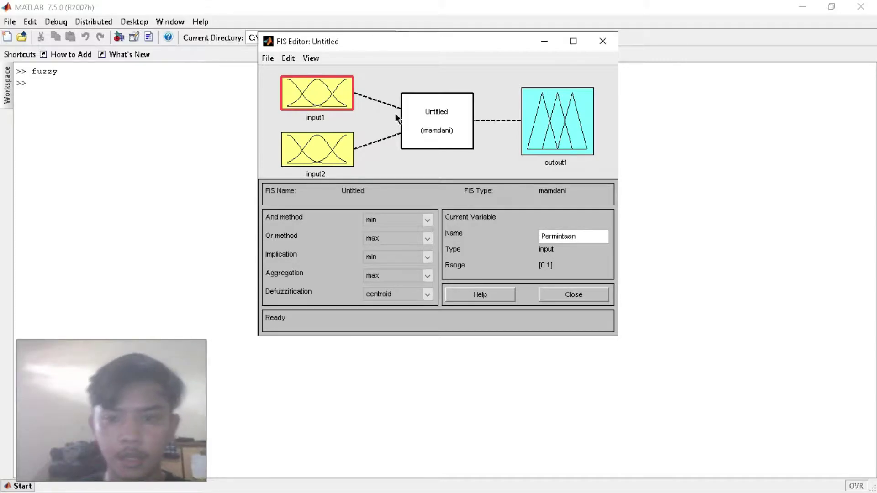
- Rename the second input variable as Persediaan
click(333, 142)
click(590, 237)
key(BackSpace)
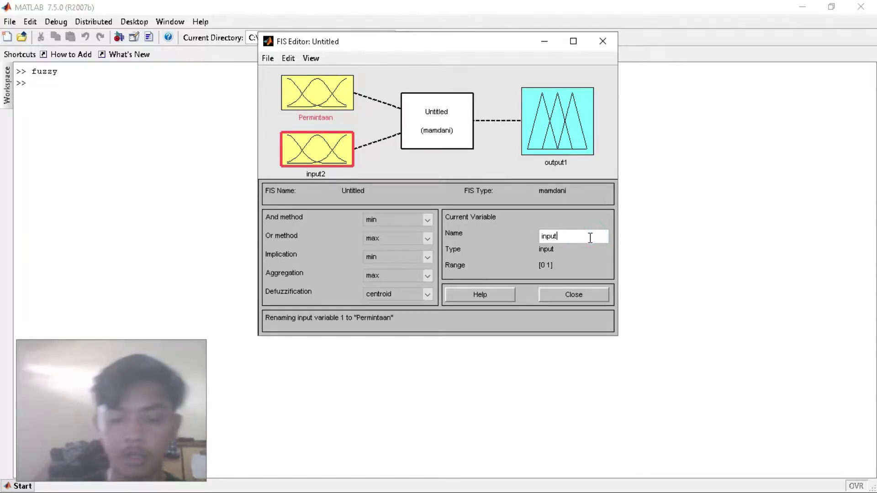
text(Pers)
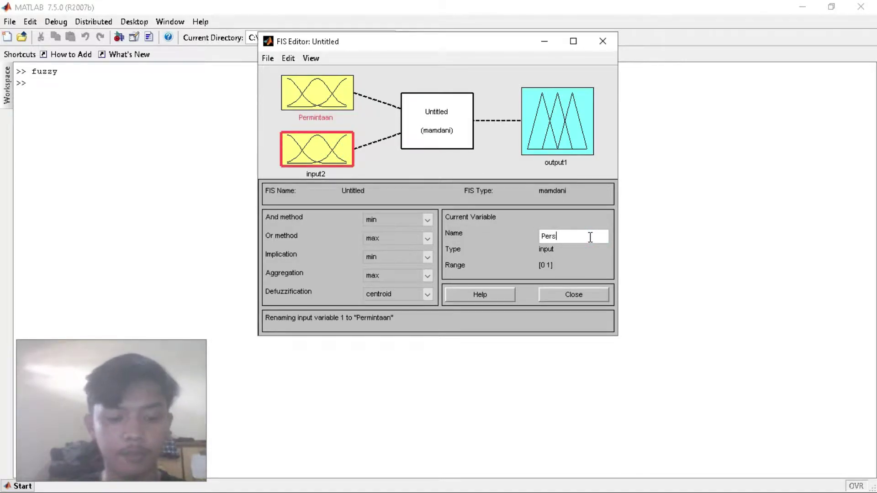
text(ediaan)
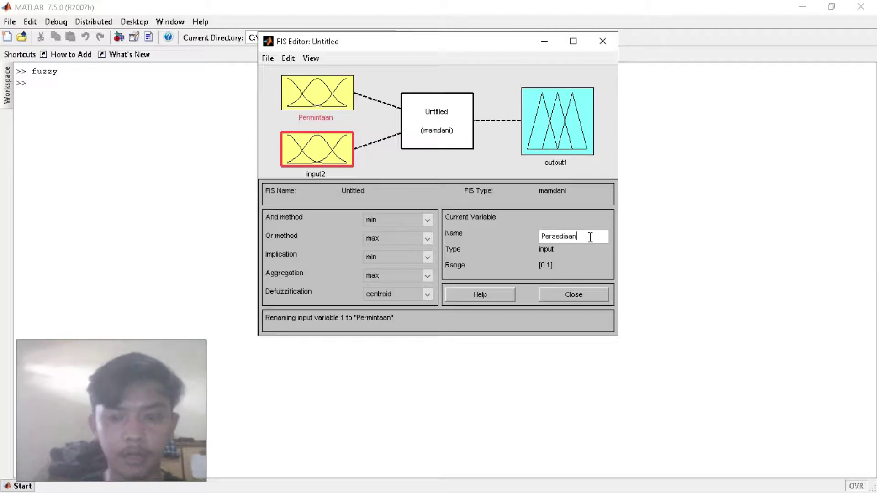
- Rename the output variable as Produksi
click(546, 123)
click(576, 235)
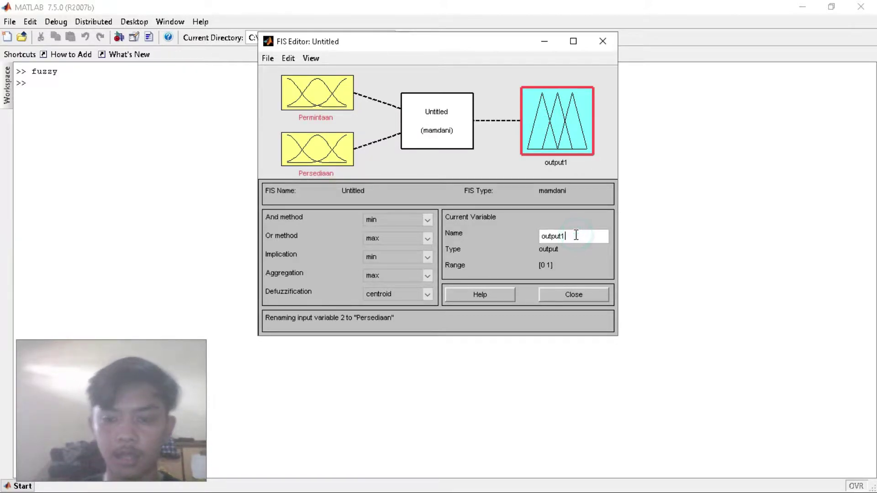
text(P)
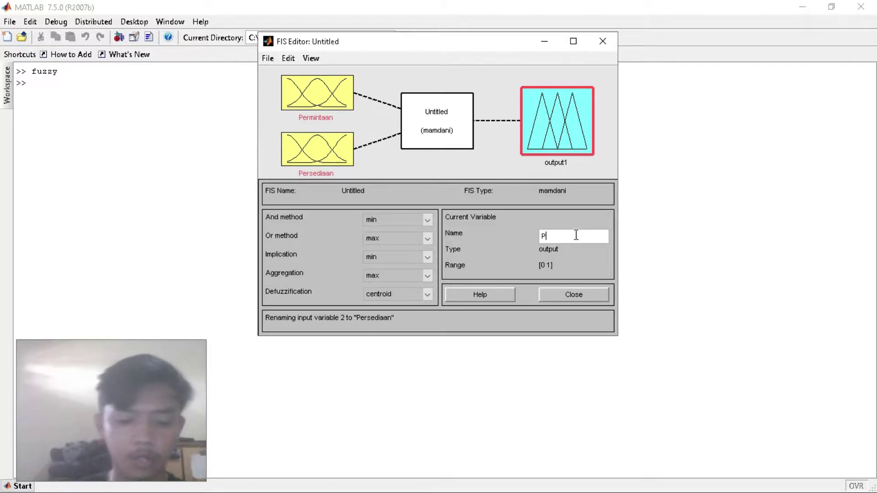
text(roduksi)
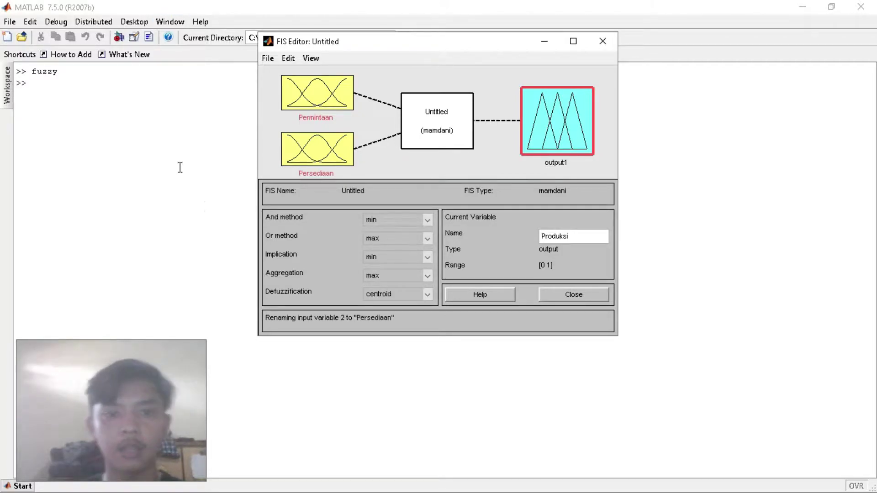
- Open the membership functions of Permintaan and set the variable's range to [0 8400]
double_click(335, 102)
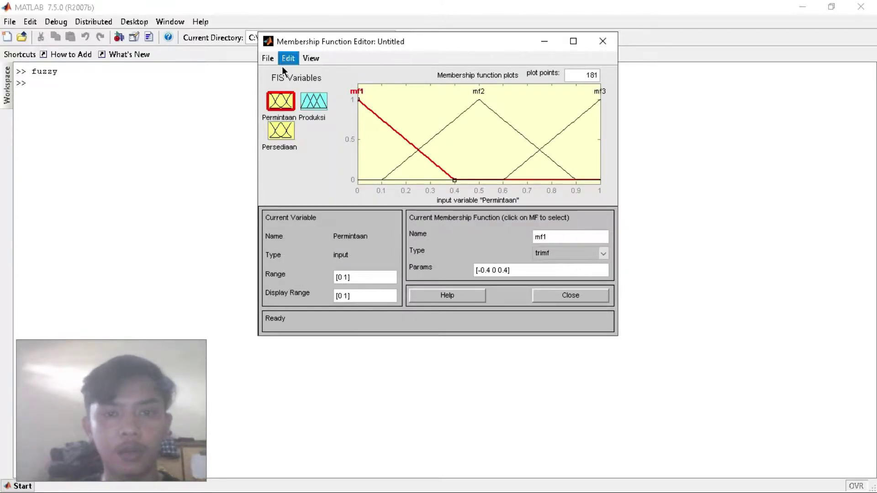
click(366, 281)
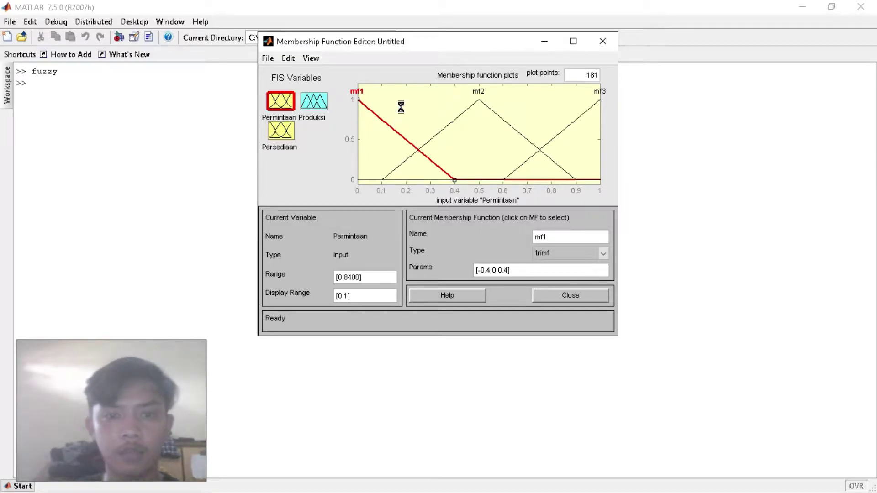
key(Return)
- Rename the membership function mf1 of Permintaan as Sedikit
click(386, 122)
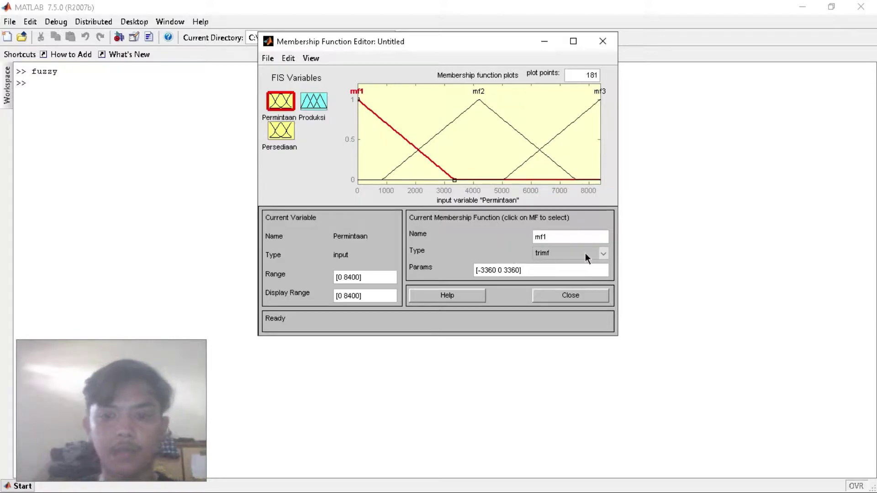
click(579, 239)
key(BackSpace)
key(BackSpace)
key(BackSpace)
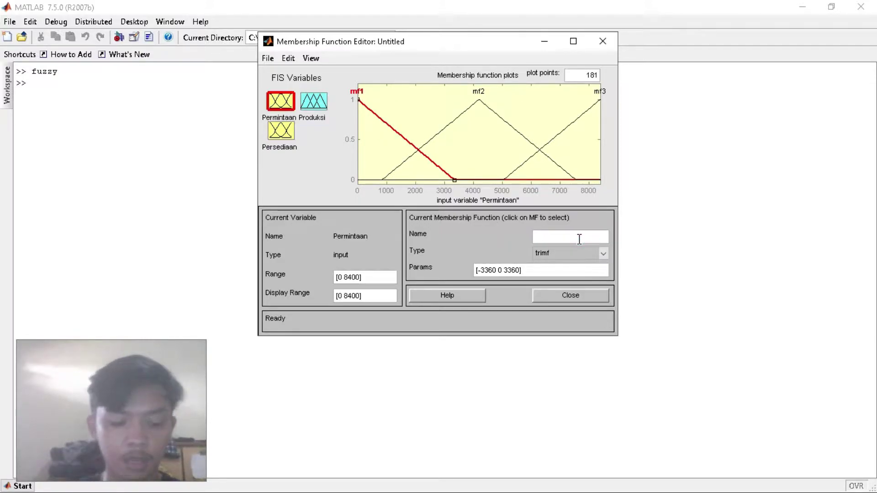
text(Sedikit)
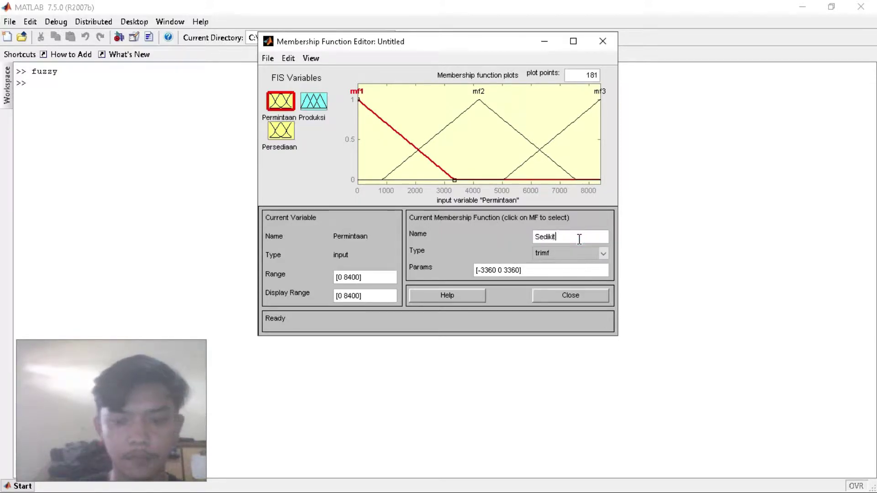
- Set the parameters of Permintaan's Sedikit membership function to [0 5000 6300]
click(542, 270)
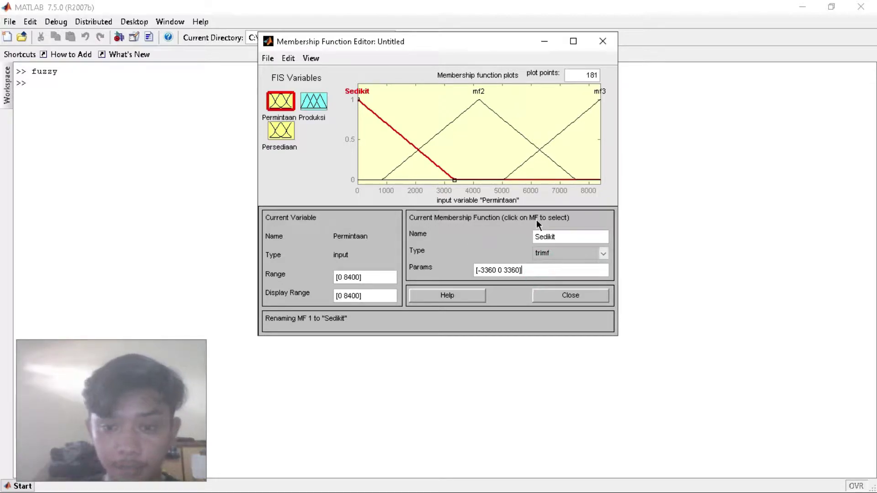
key(BackSpace)
key(BackSpace)
key(BackSpace)
key(BackSpace)
key(BackSpace)
key(BackSpace)
key(BackSpace)
key(BackSpace)
key(BackSpace)
key(BackSpace)
key(BackSpace)
key(BackSpace)
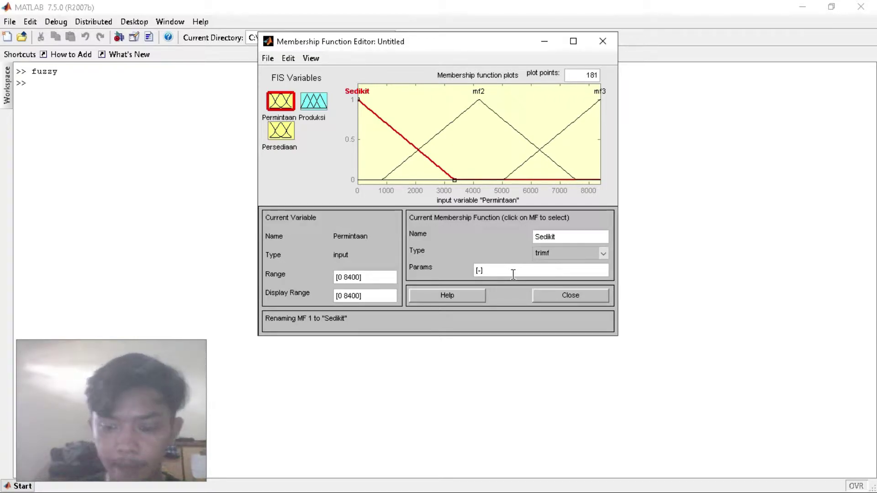
text(0 )
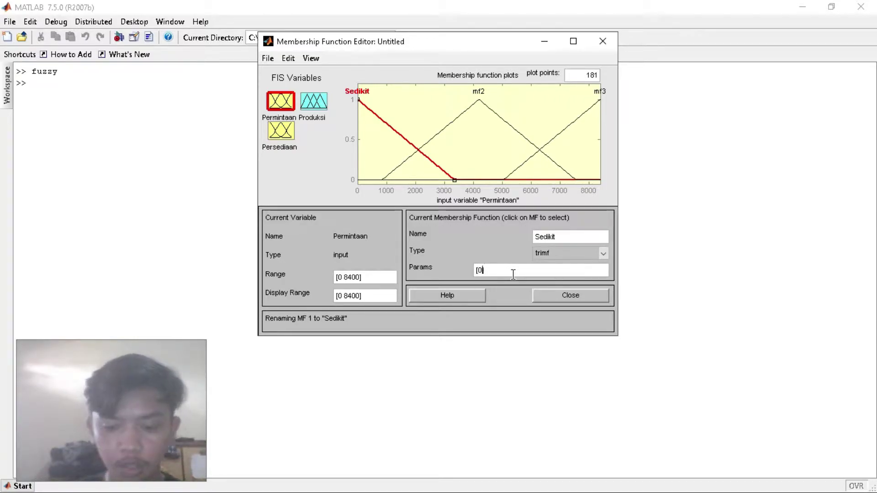
text(500)
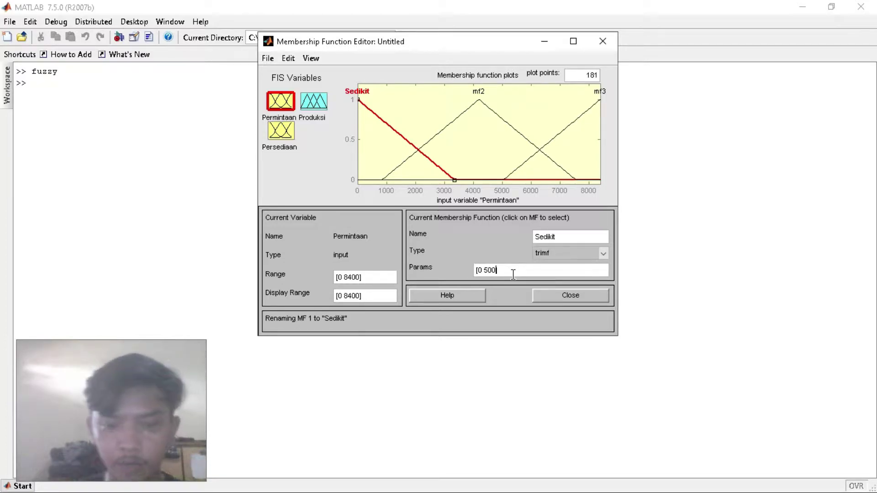
text(]0 6)
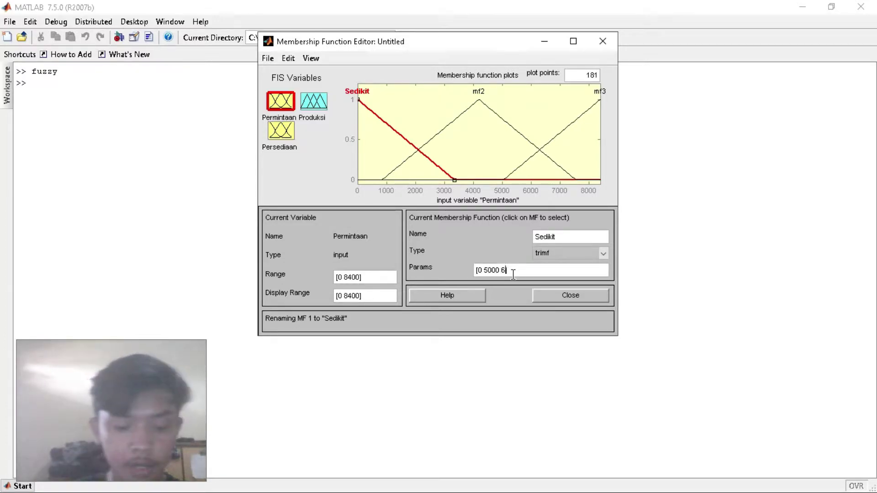
text(300)
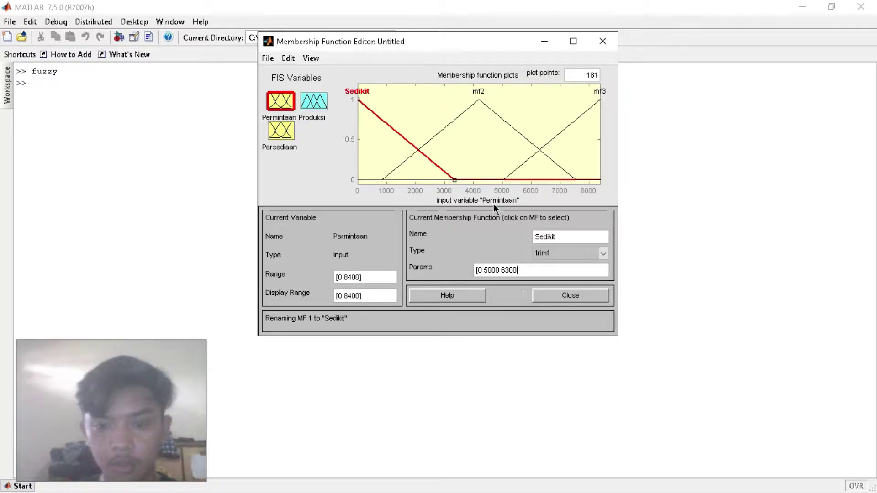
- Rename the membership function mf2 of Permintaan as Sedang
click(475, 93)
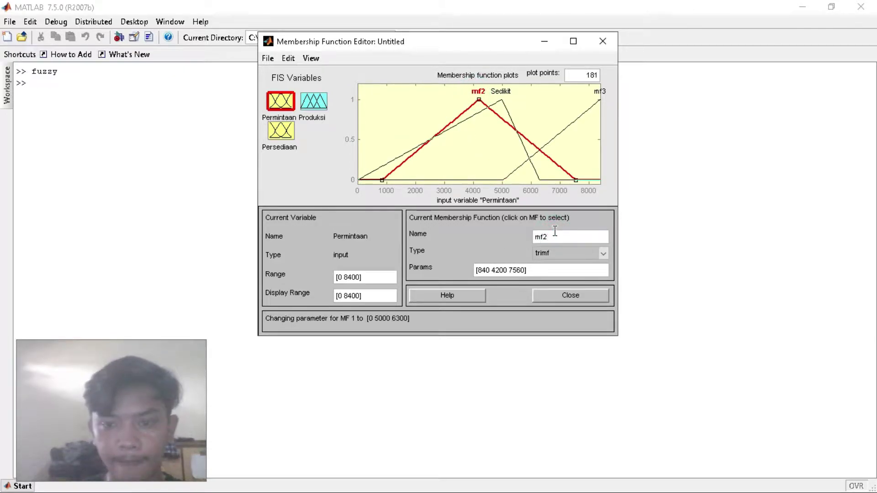
click(554, 236)
key(BackSpace)
key(BackSpace)
key(BackSpace)
text(Sedan)
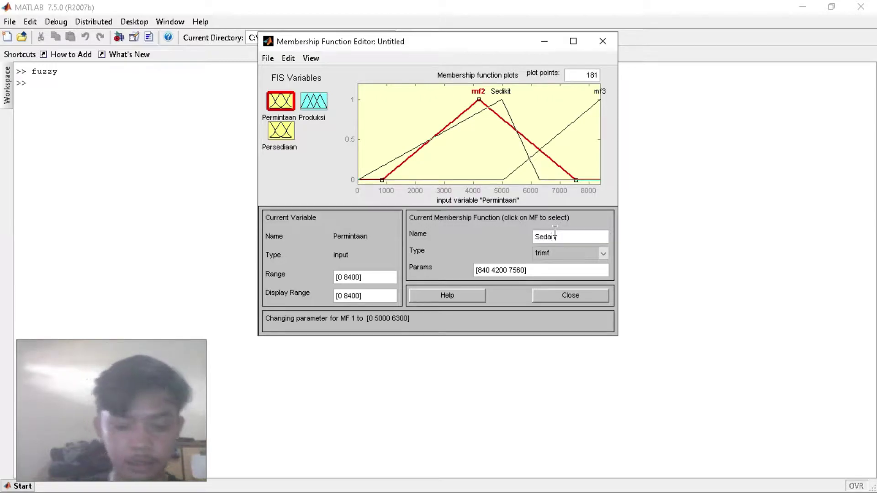
text(g)
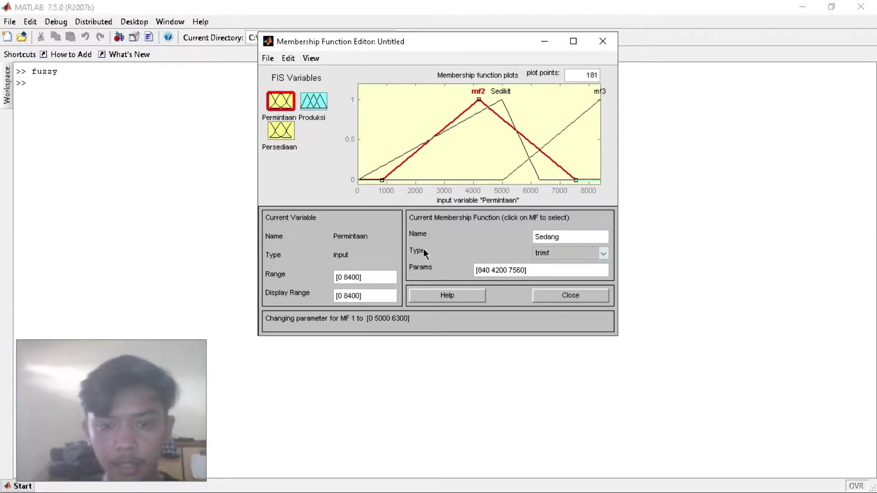
click(541, 271)
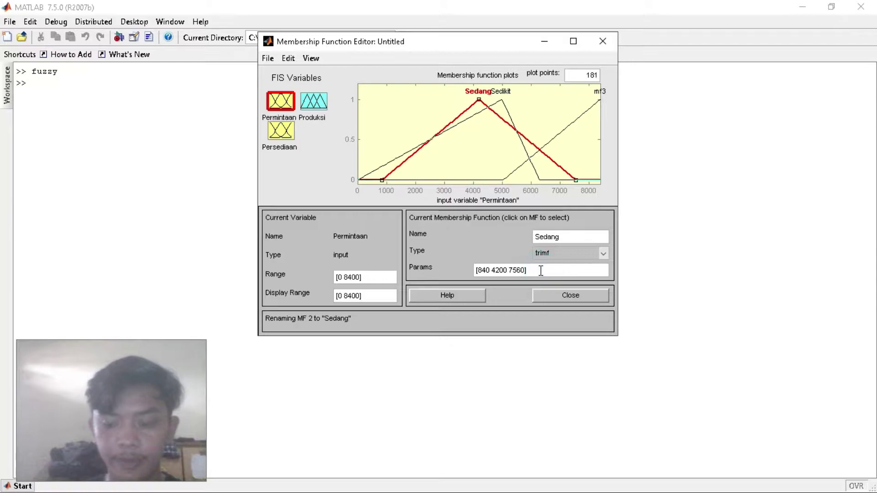
key(BackSpace)
key(BackSpace)
key(BackSpace)
key(BackSpace)
key(BackSpace)
key(BackSpace)
key(BackSpace)
key(BackSpace)
key(BackSpace)
key(BackSpace)
key(BackSpace)
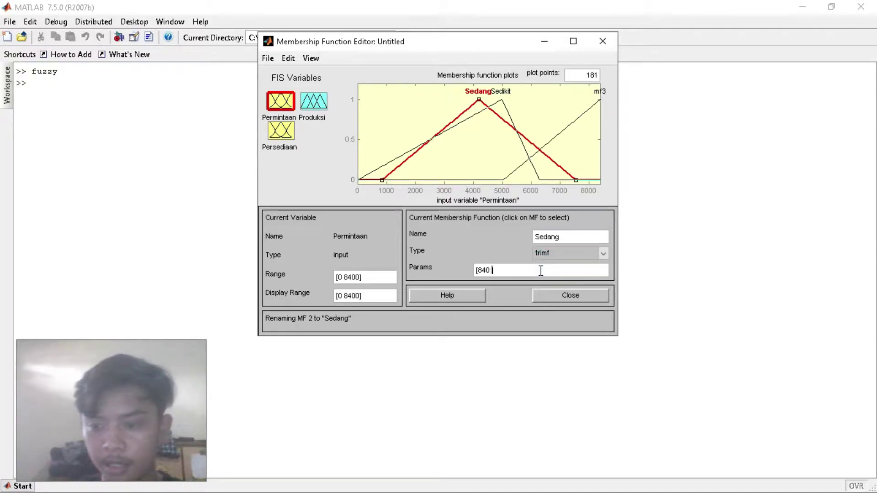
key(BackSpace)
key(BackSpace)
key(BackSpace)
text(6)
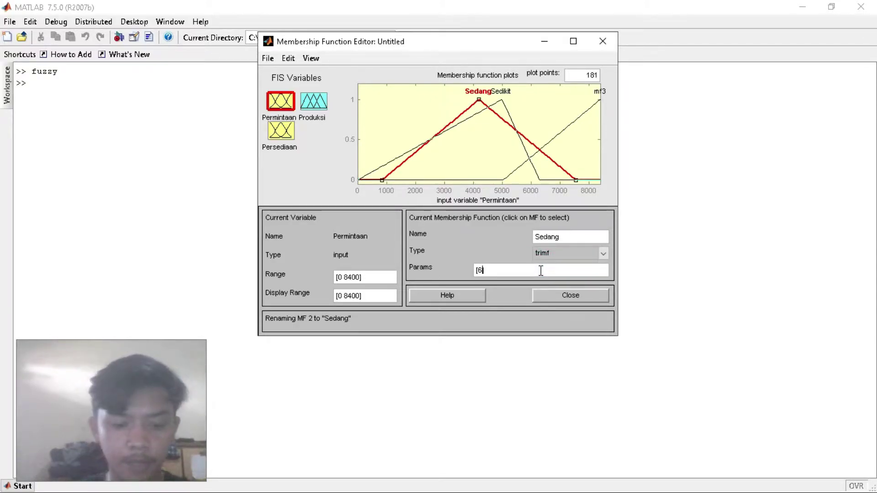
text(000)
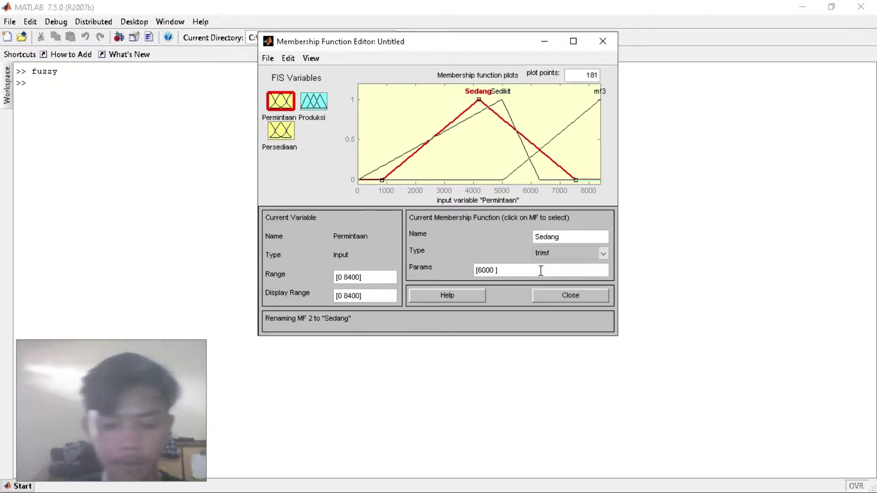
text( 6300])
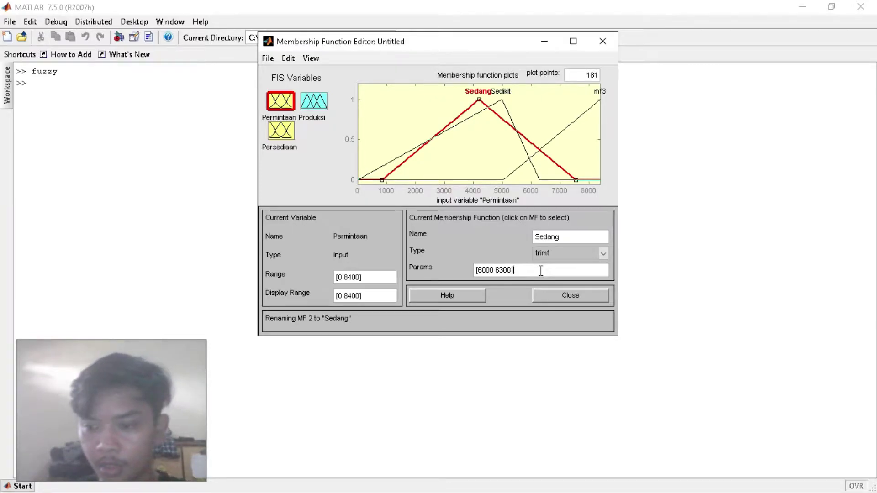
text(7350)
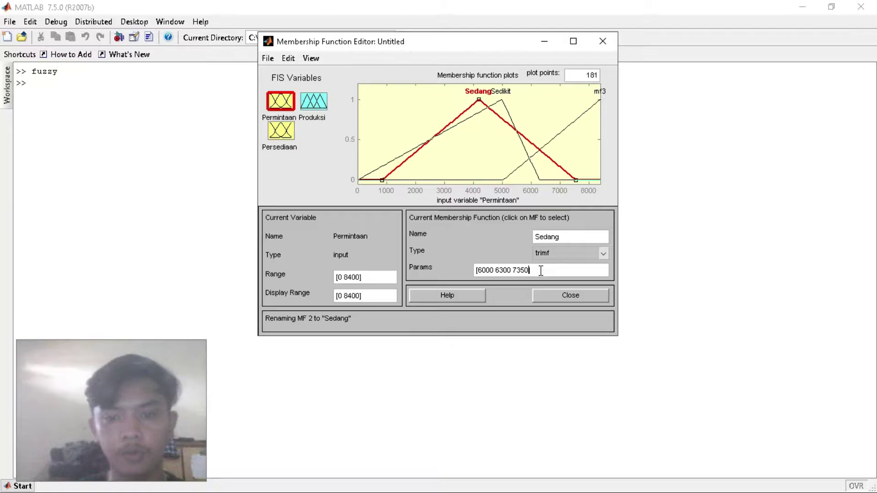
key(Return)
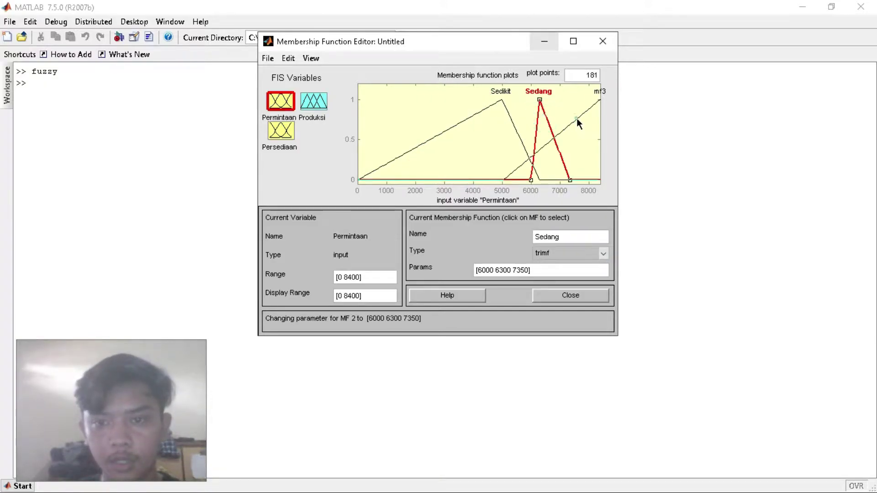
- Rename the membership function mf3 of Permintaan as Banyak
click(576, 118)
click(563, 237)
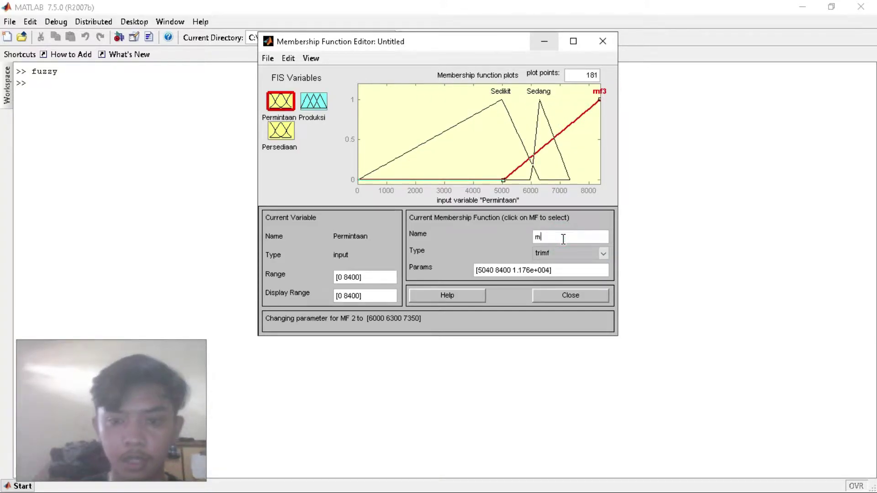
key(BackSpace)
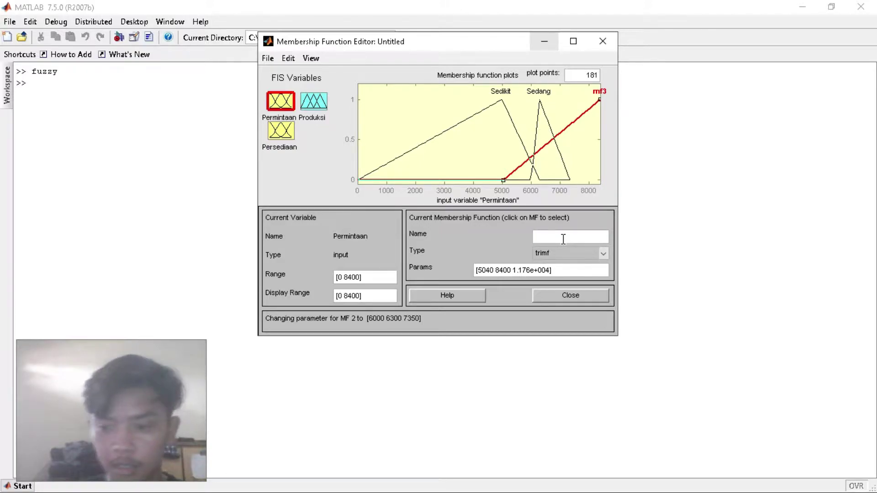
text(Banyak)
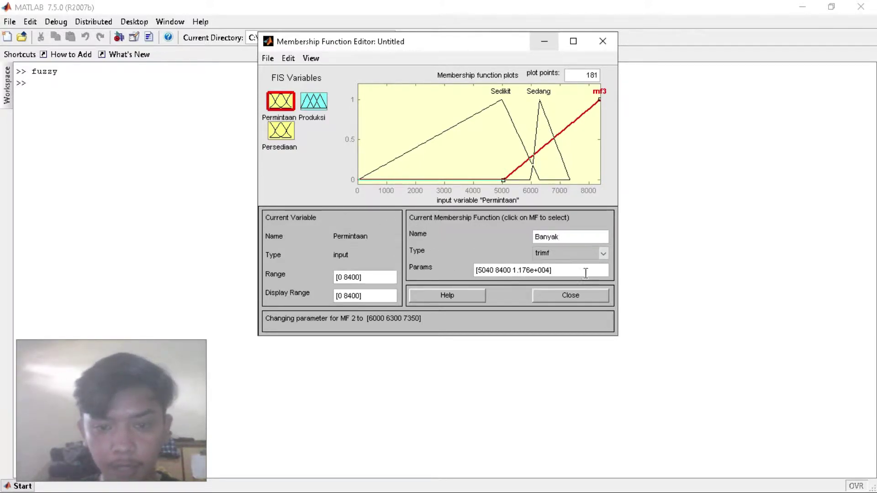
click(566, 269)
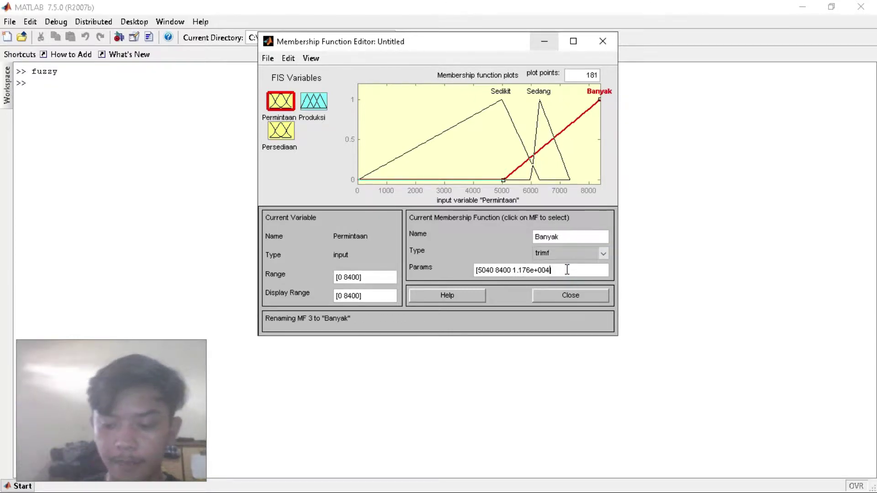
key(BackSpace)
key(BackSpace)
key(BackSpace)
key(BackSpace)
key(BackSpace)
key(BackSpace)
key(BackSpace)
key(BackSpace)
key(BackSpace)
key(BackSpace)
key(BackSpace)
key(BackSpace)
key(BackSpace)
key(BackSpace)
key(BackSpace)
key(BackSpace)
key(BackSpace)
key(BackSpace)
key(BackSpace)
key(BackSpace)
key(BackSpace)
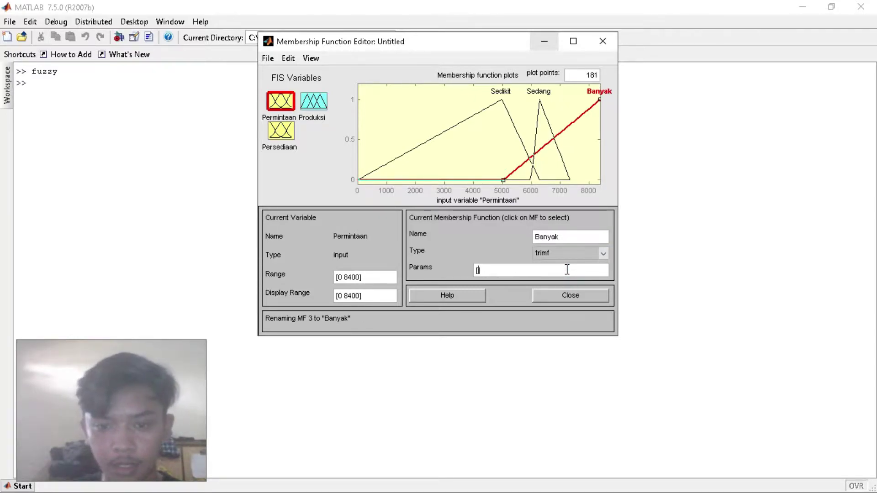
text(6300)
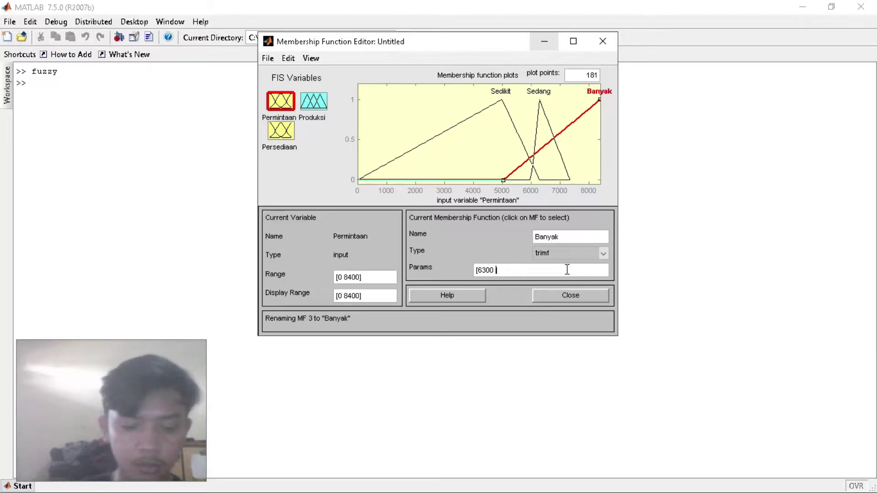
text( 7350 )
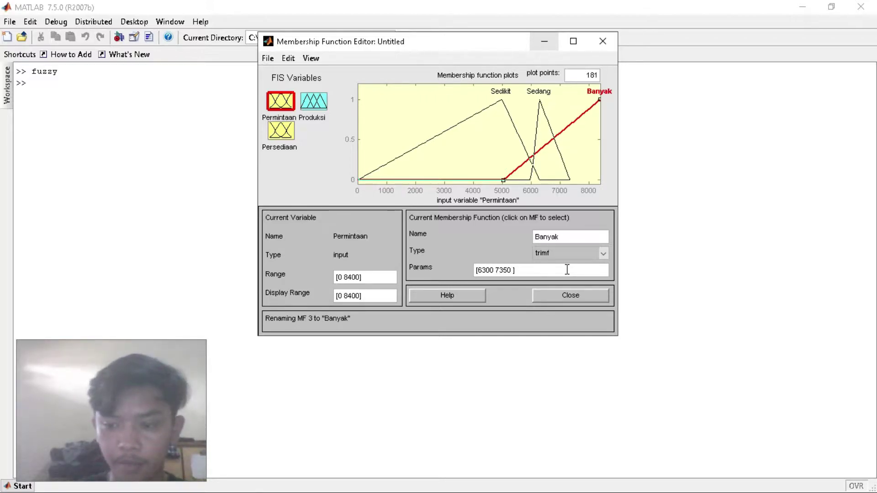
text(8400)
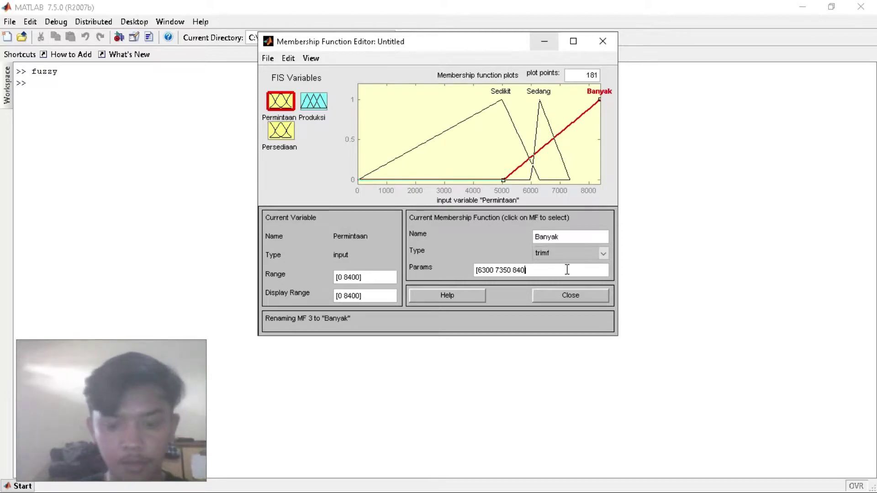
text(])
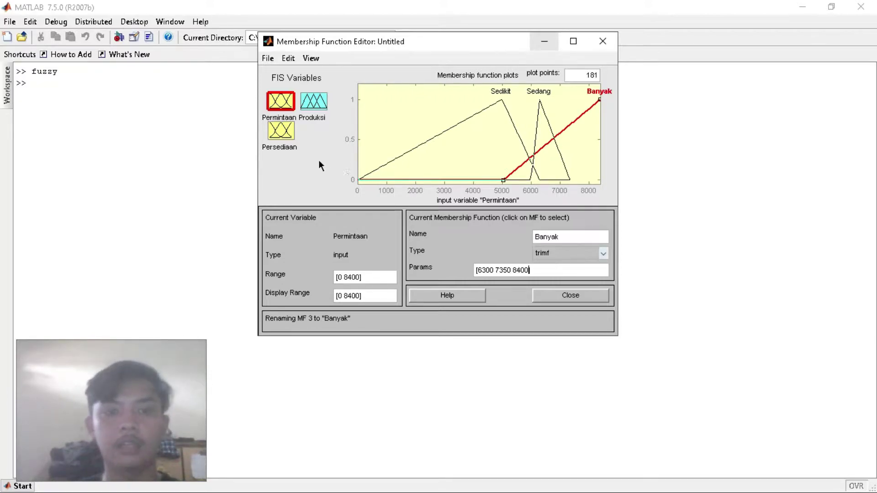
- Switch to the input variable Persediaan and set its range to [0 7350]
click(283, 136)
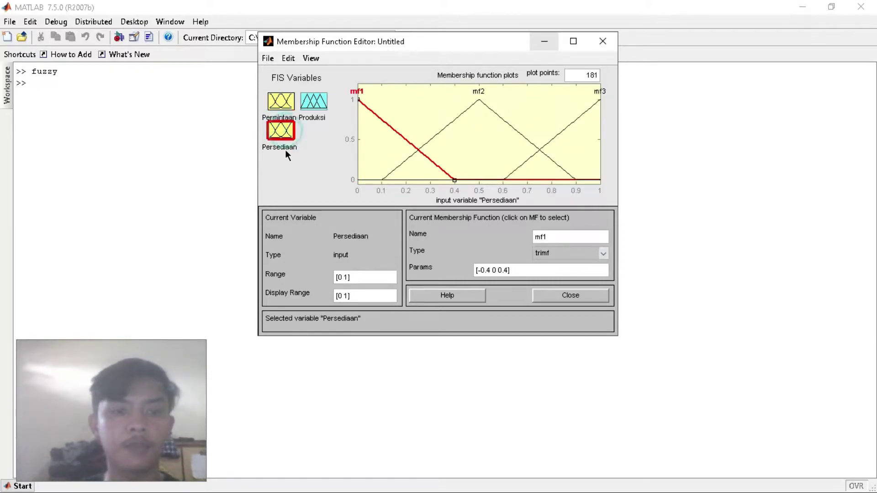
click(366, 277)
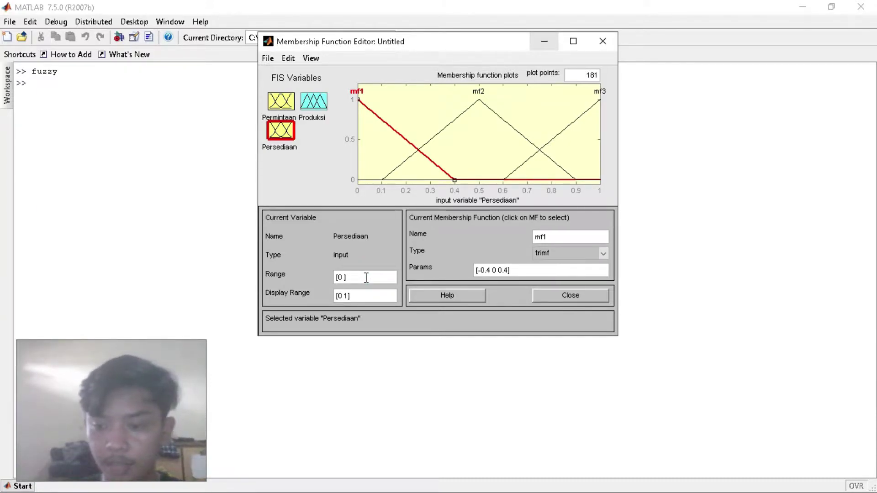
key(BackSpace)
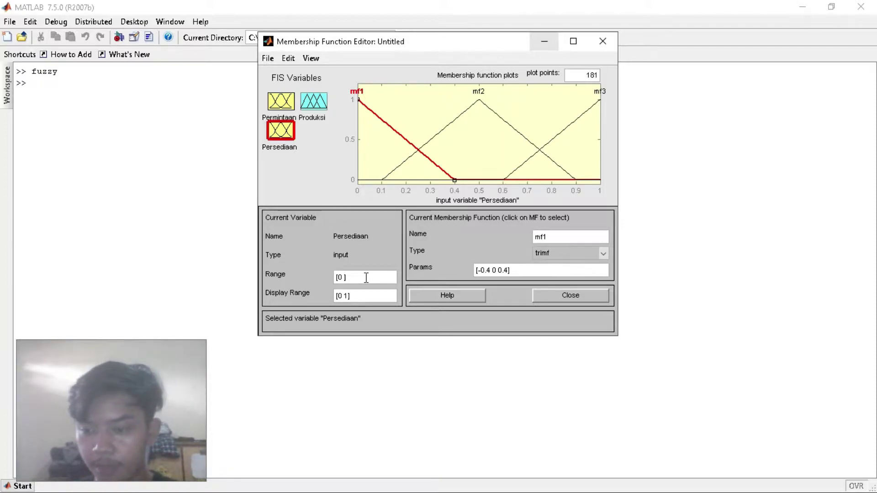
text(])
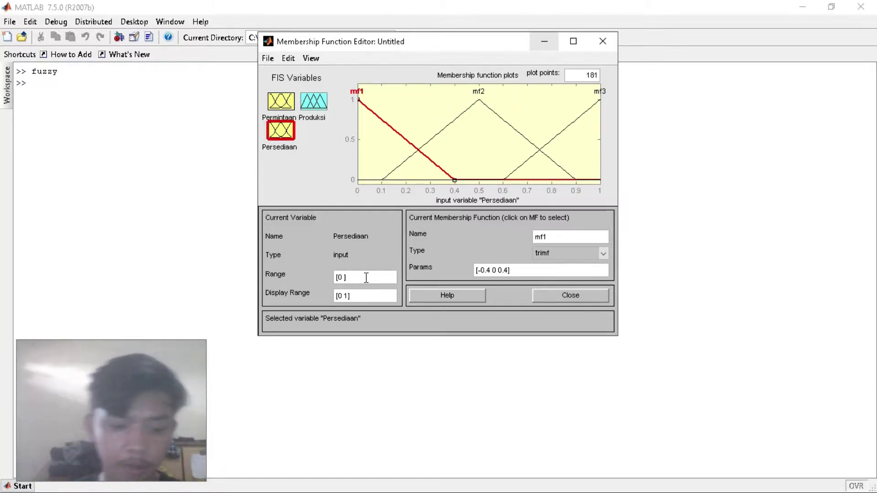
key(BackSpace)
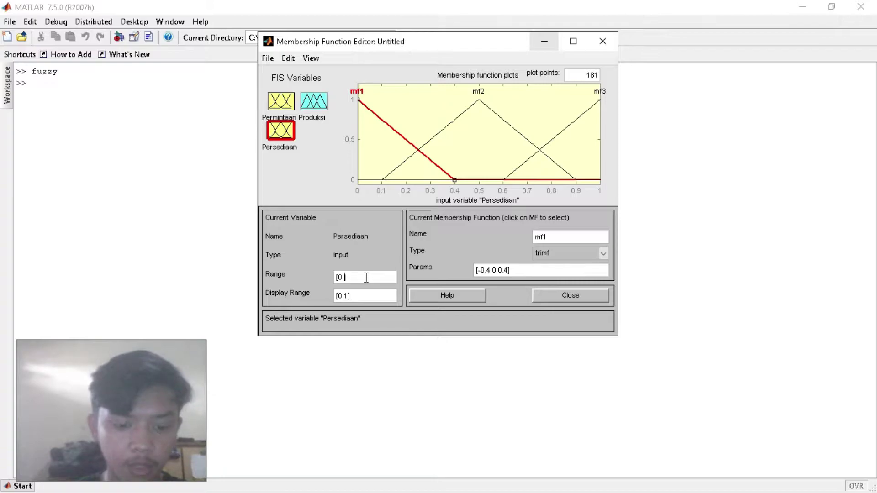
text(7350)
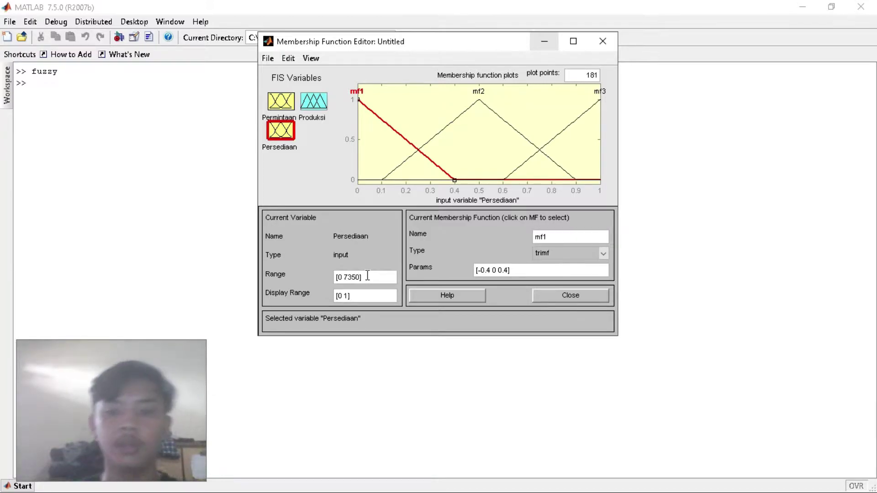
key(Return)
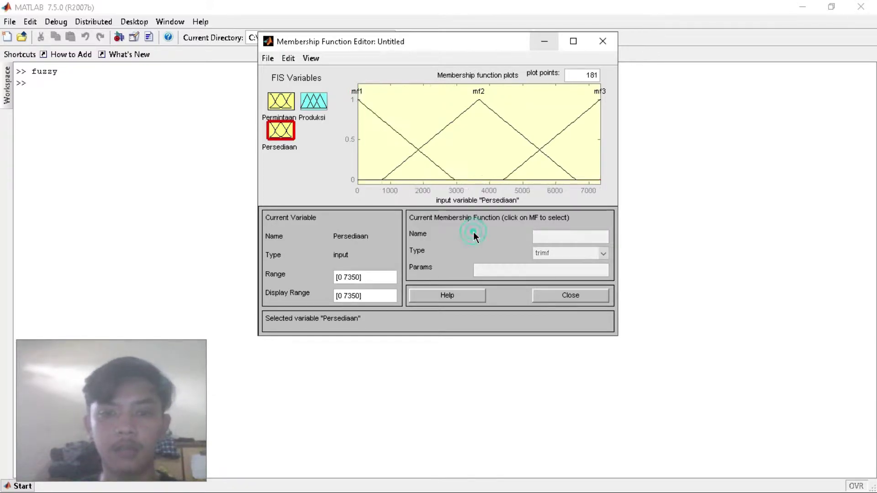
- Rename the membership function mf1 of Persediaan as Sedikit
click(399, 131)
click(554, 233)
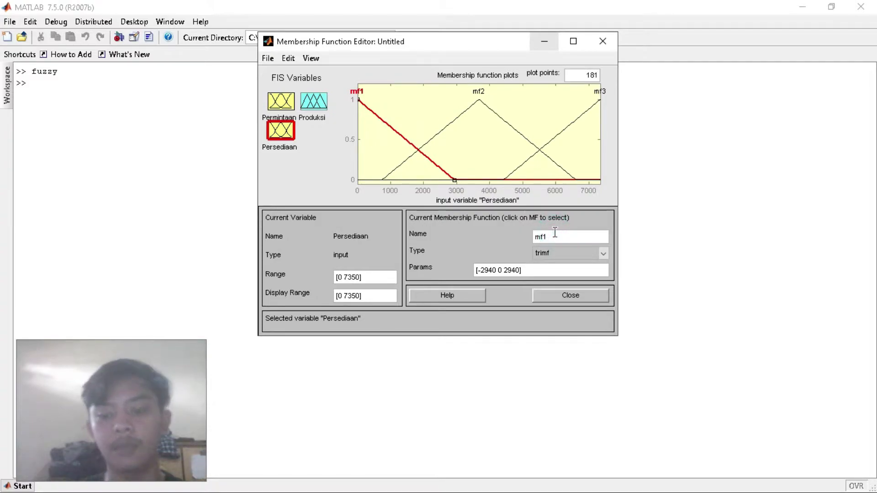
key(BackSpace)
key(BackSpace)
key(BackSpace)
text(Sedik)
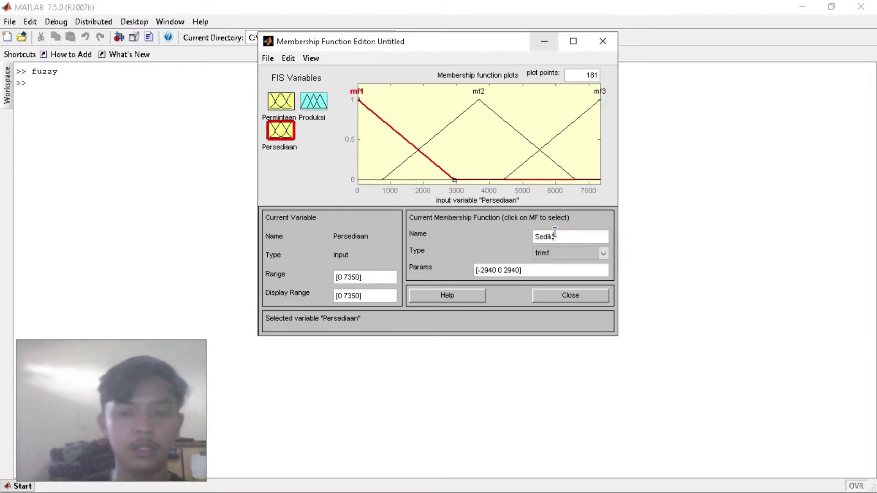
text(it)
key(Return)
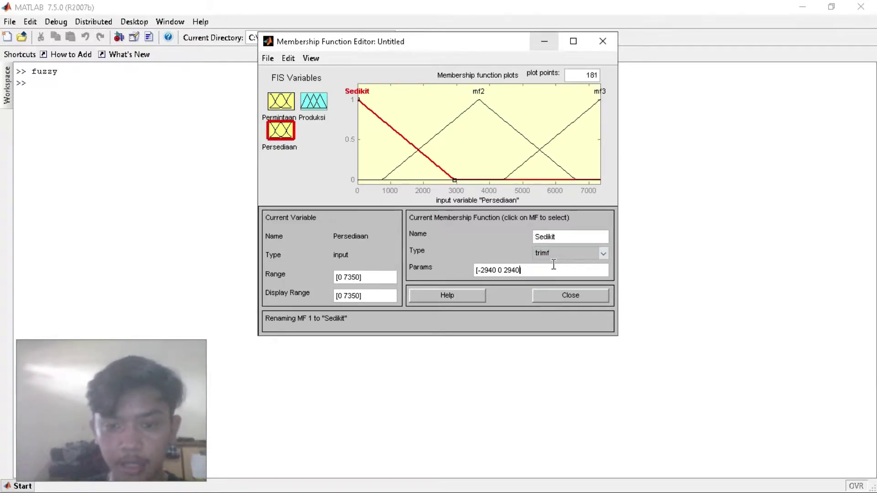
- Set the parameters of Persediaan's Sedikit membership function to [0 4000 5250]
key(BackSpace)
key(BackSpace)
key(BackSpace)
key(BackSpace)
key(BackSpace)
key(BackSpace)
key(BackSpace)
key(BackSpace)
key(BackSpace)
key(BackSpace)
key(BackSpace)
key(BackSpace)
key(BackSpace)
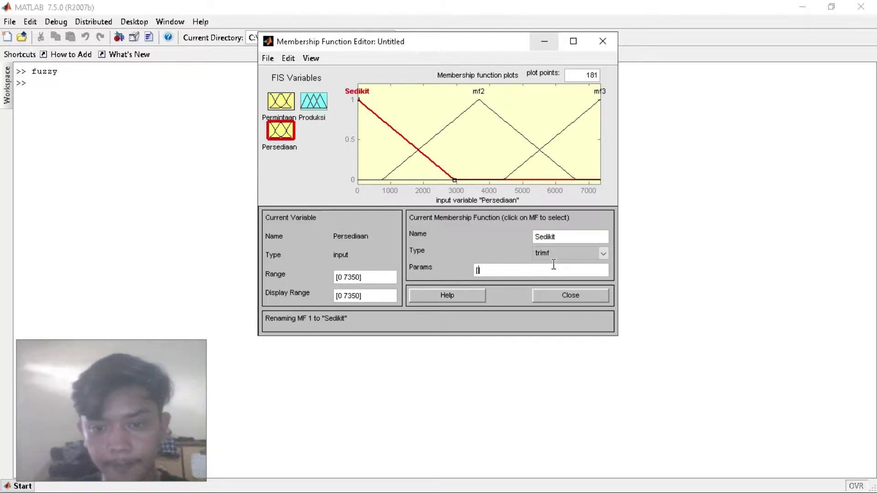
text(0 4000)
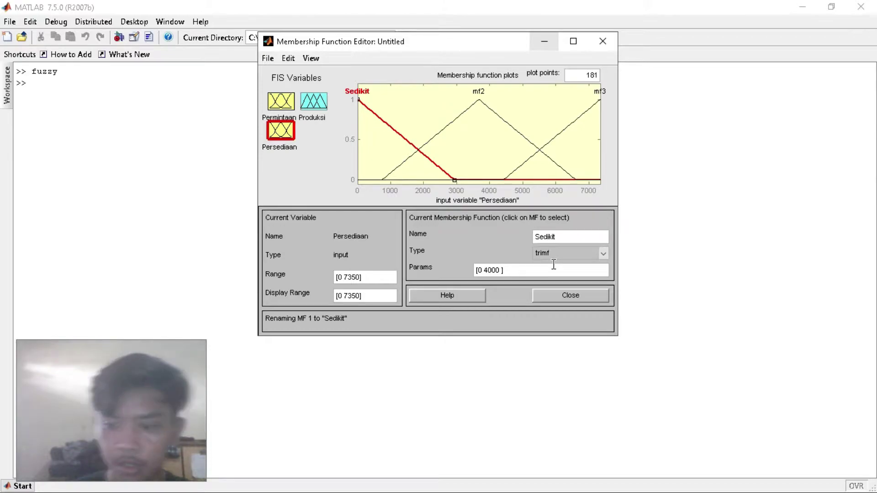
text( 5250])
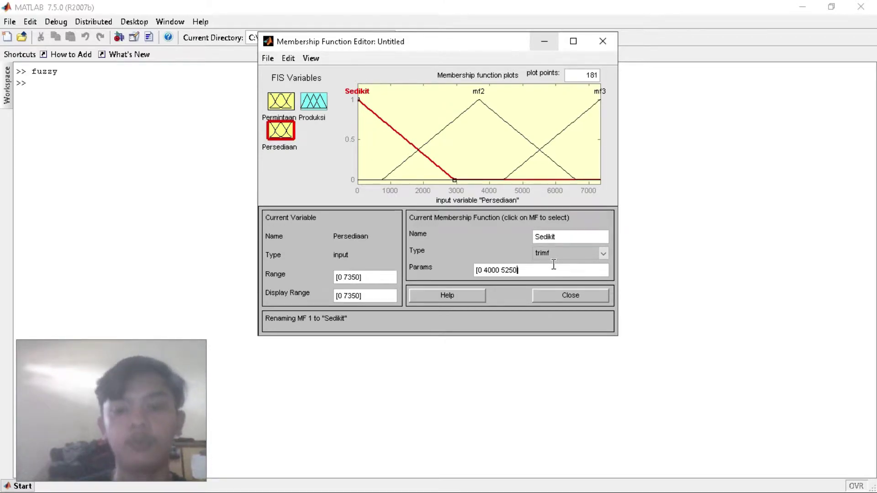
- Rename the membership function mf2 of Persediaan as Sedang
click(478, 108)
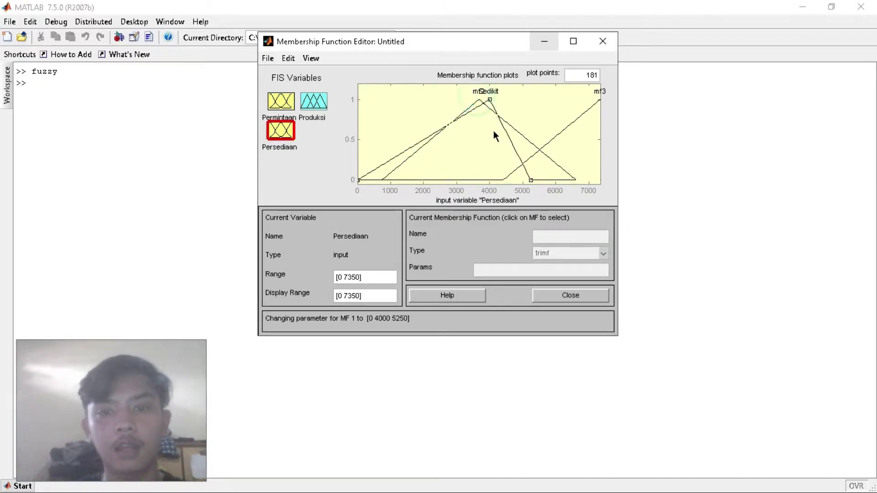
click(477, 102)
click(561, 238)
key(BackSpace)
key(BackSpace)
key(BackSpace)
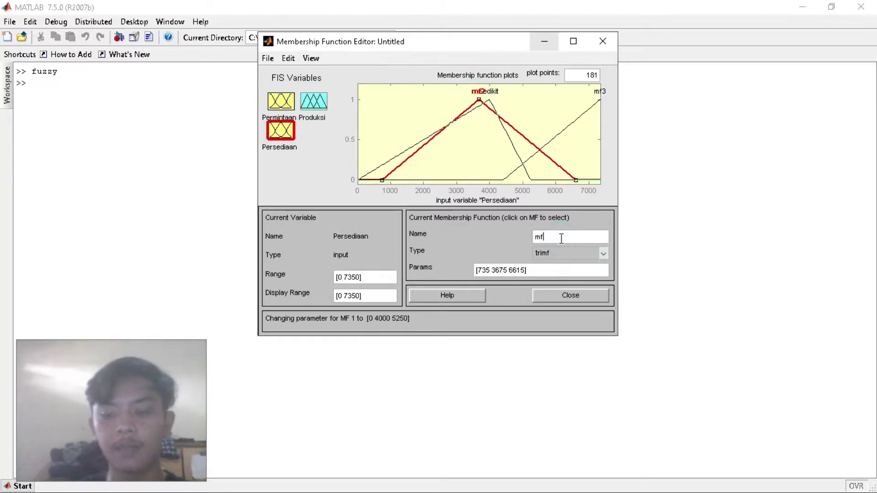
text(Seda)
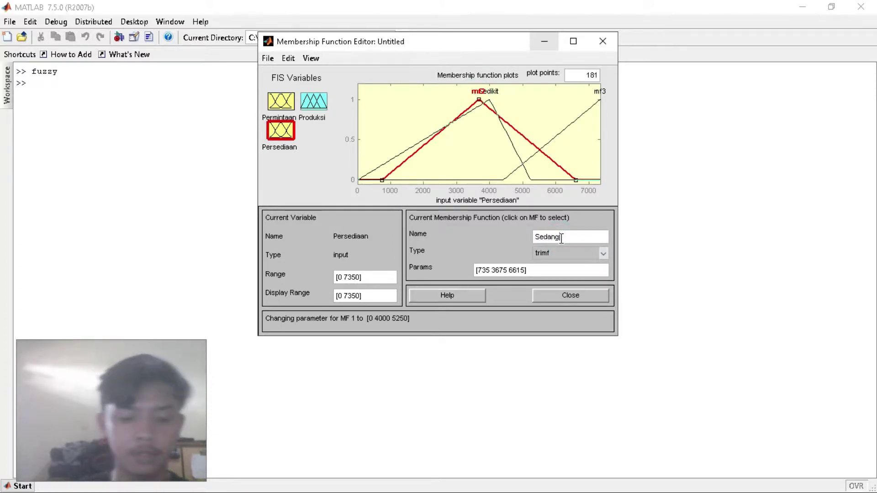
text(ng)
click(550, 270)
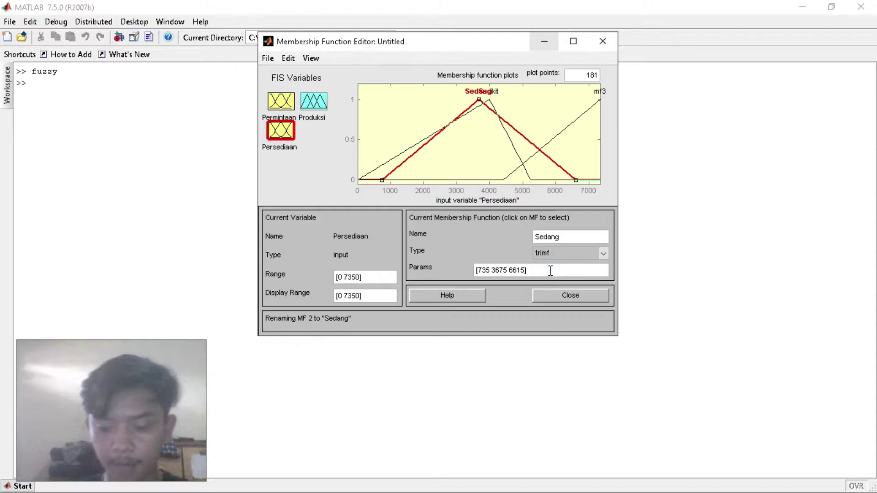
key(BackSpace)
key(BackSpace)
key(BackSpace)
key(BackSpace)
key(BackSpace)
key(BackSpace)
key(BackSpace)
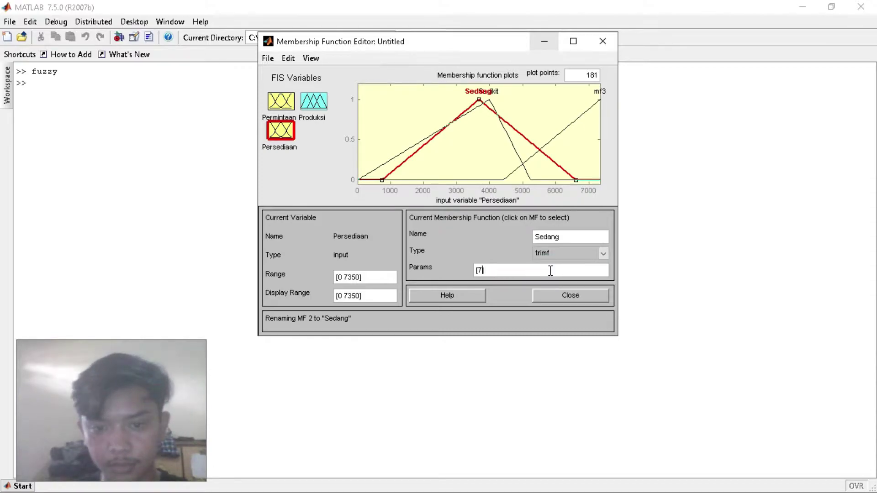
text(4000 )
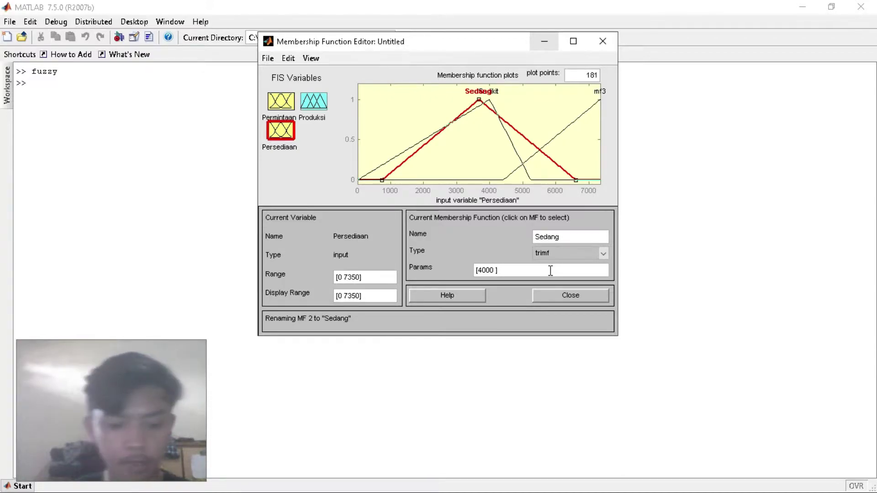
text(5250 )
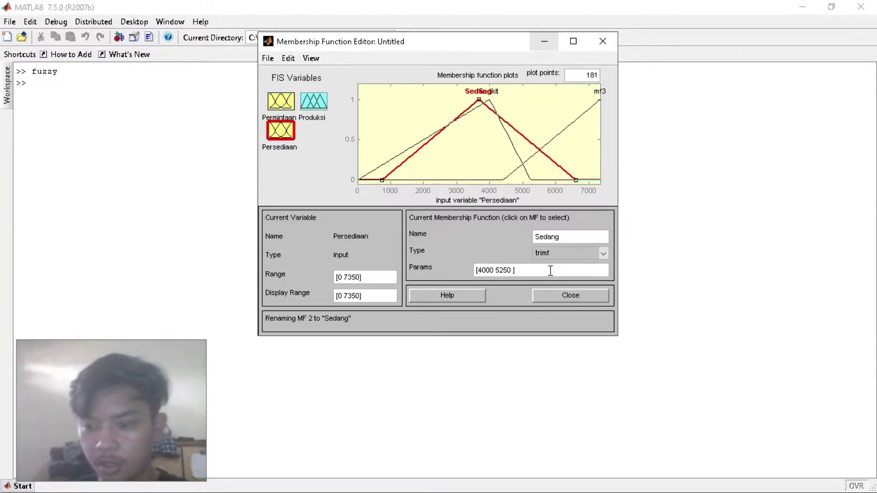
text(6300])
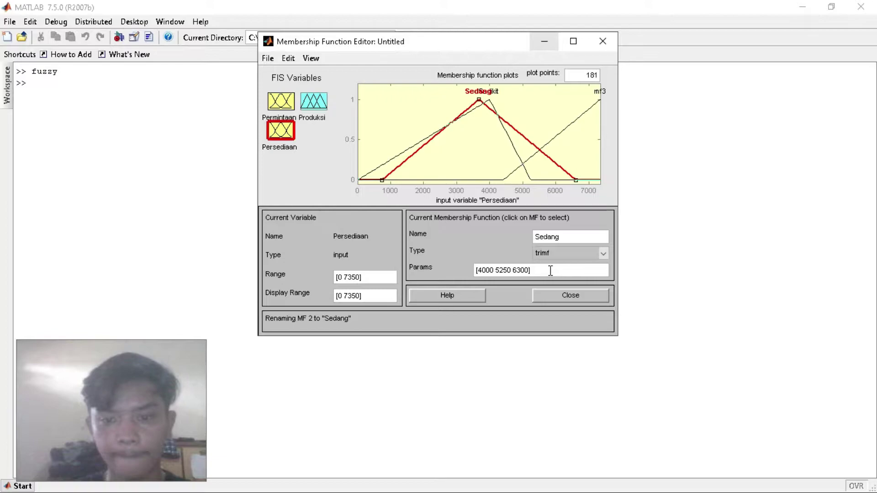
- Rename the membership function mf3 of Persediaan as Banyak
click(583, 114)
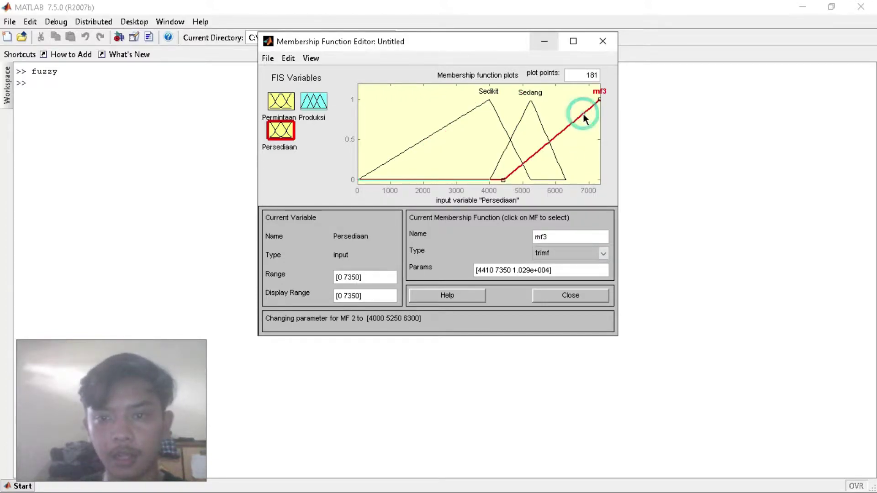
click(565, 237)
key(BackSpace)
key(BackSpace)
key(BackSpace)
text(B)
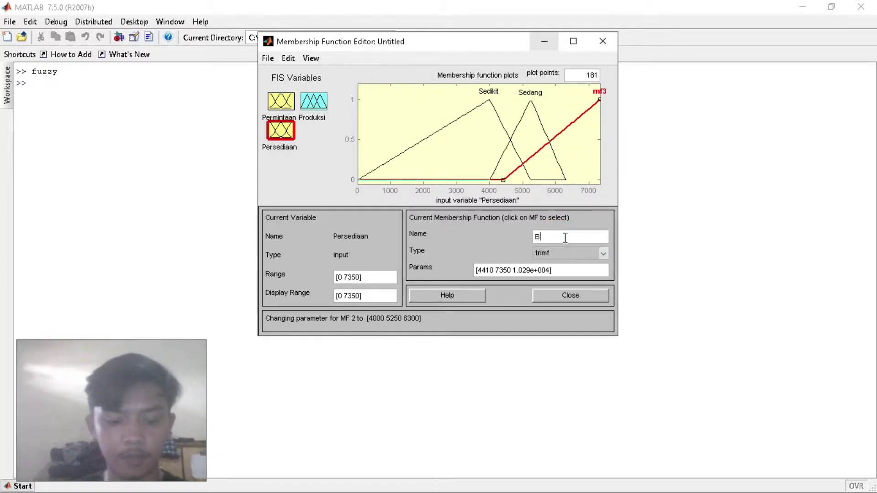
text(anyak)
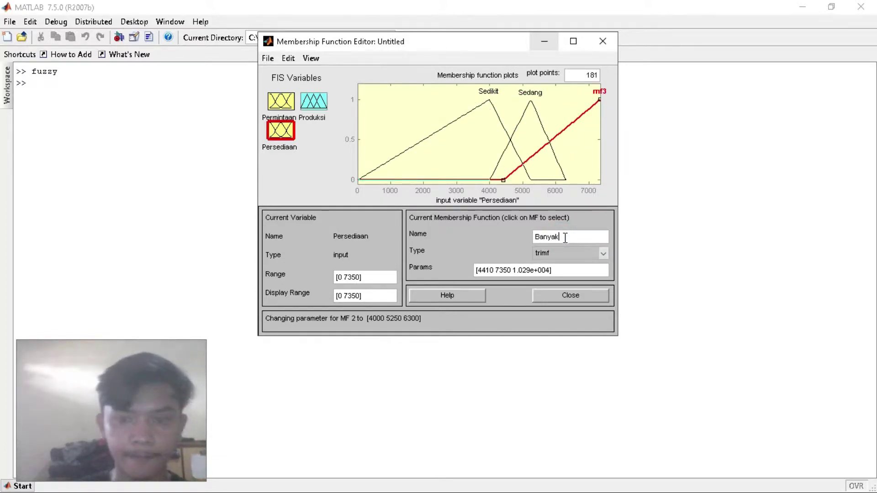
click(563, 270)
key(BackSpace)
key(BackSpace)
key(BackSpace)
key(BackSpace)
key(BackSpace)
key(BackSpace)
key(BackSpace)
key(BackSpace)
key(BackSpace)
key(BackSpace)
key(BackSpace)
key(BackSpace)
key(BackSpace)
key(BackSpace)
key(BackSpace)
key(BackSpace)
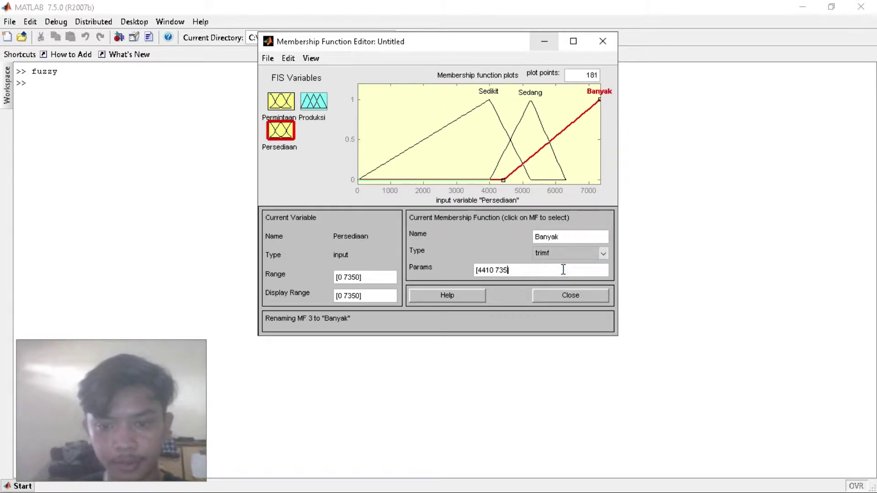
key(BackSpace)
key(BackSpace)
key(BackSpace)
key(BackSpace)
key(BackSpace)
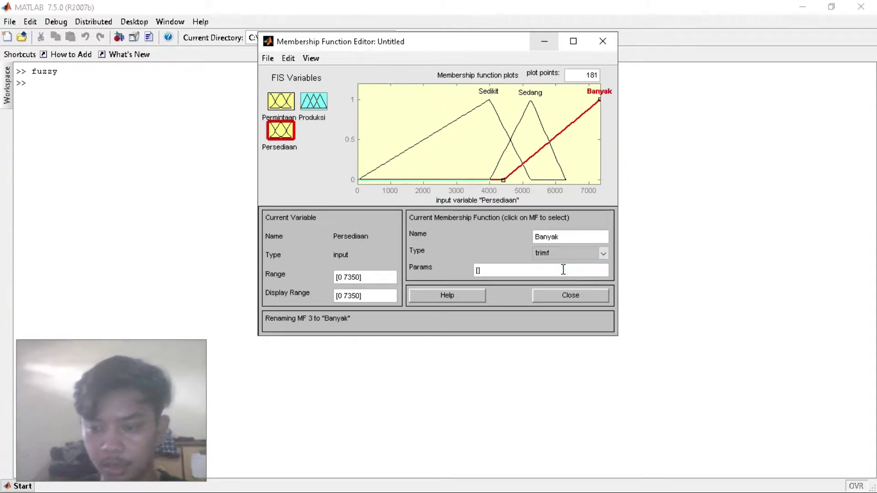
text(5250 )
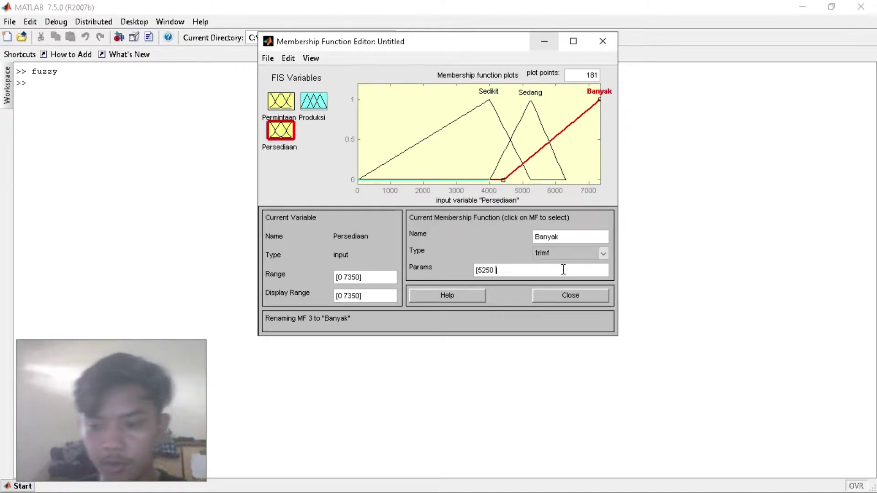
text(6300 )
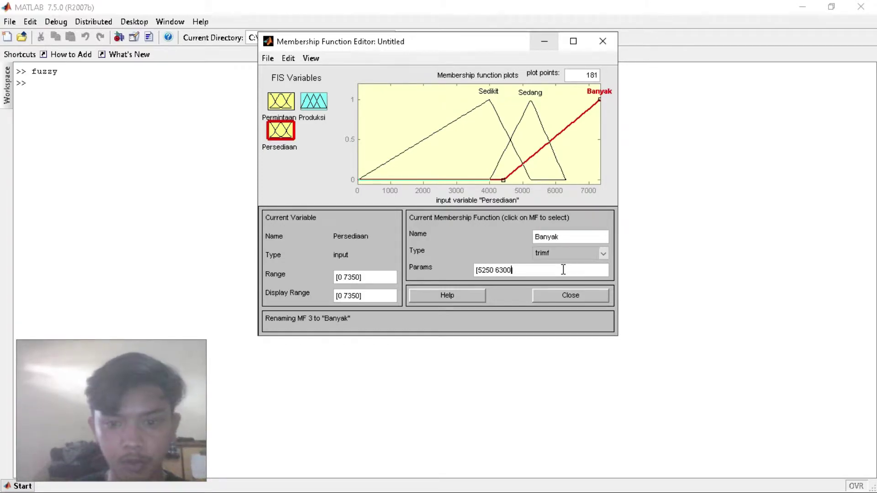
text(7350)
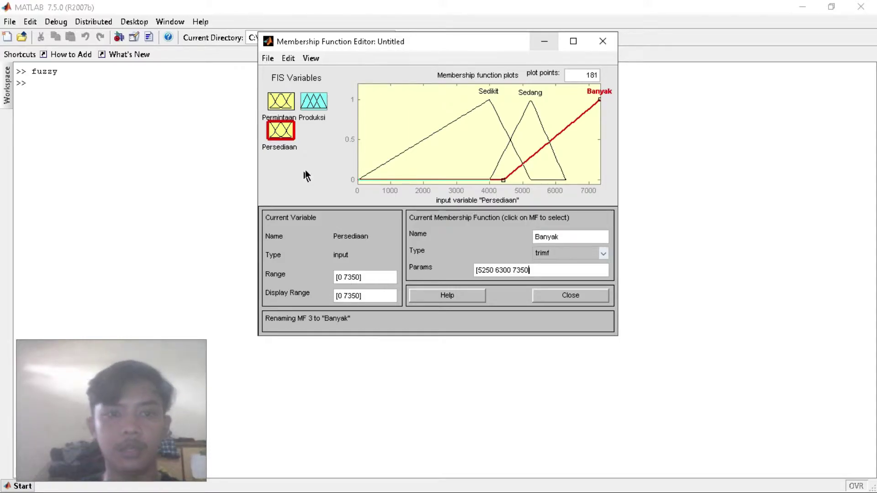
- Switch to the output variable Produksi and enter [0 10000] as its range
click(313, 101)
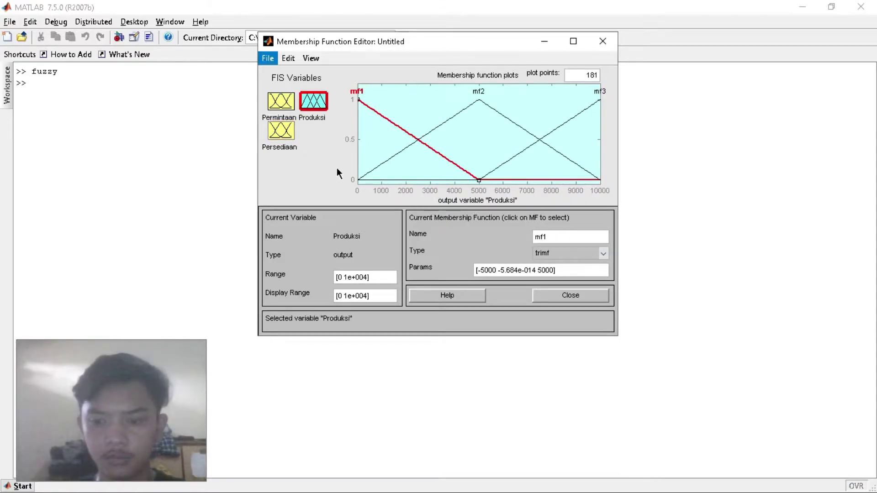
click(303, 104)
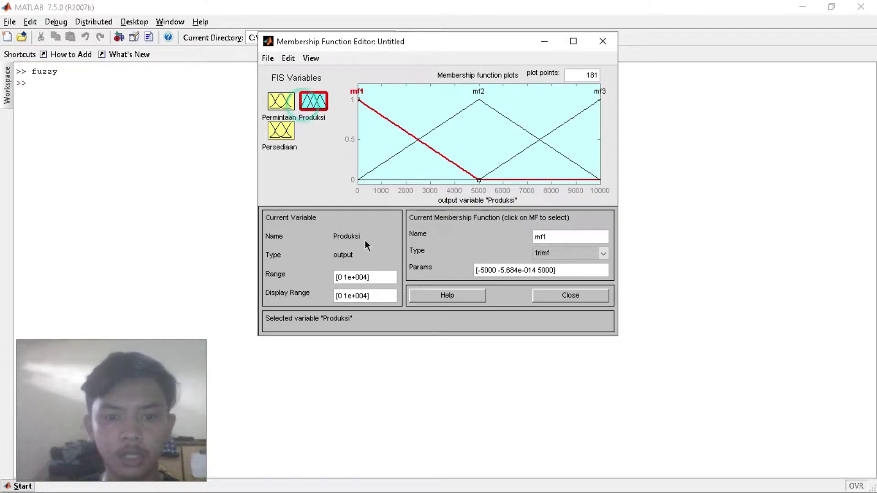
click(378, 277)
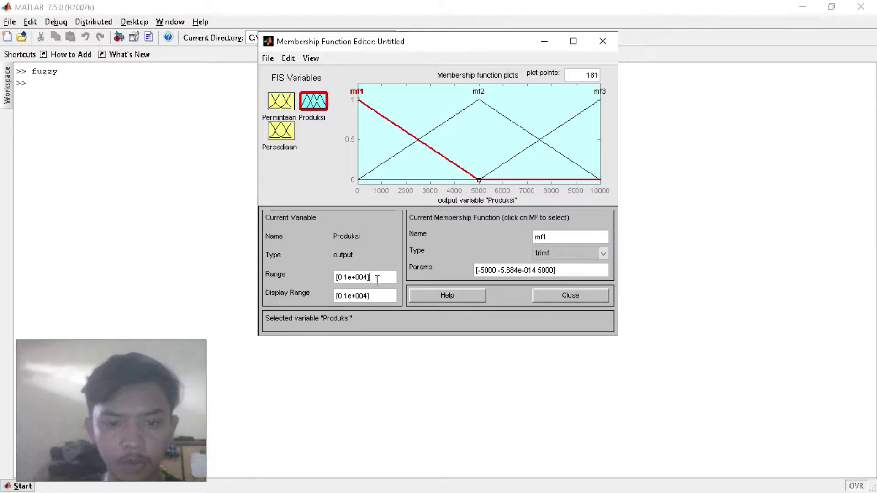
key(BackSpace)
key(BackSpace)
key(BackSpace)
key(BackSpace)
key(BackSpace)
key(BackSpace)
key(BackSpace)
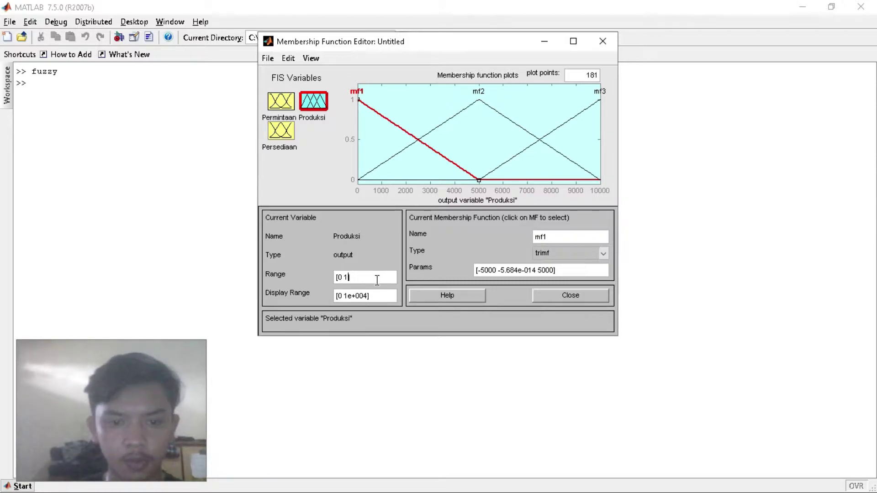
text(1000]0)
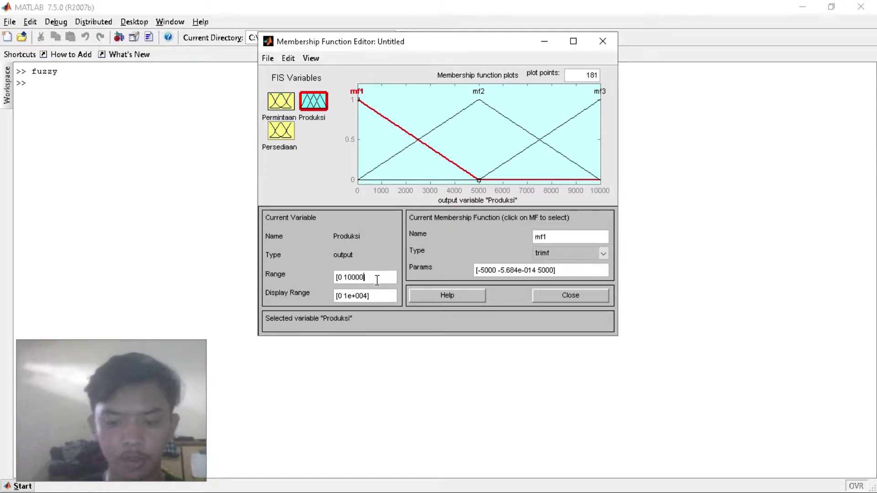
- Rename the membership function mf1 of the output variable Produksi as Sedikit
click(392, 120)
click(554, 238)
key(BackSpace)
key(BackSpace)
key(BackSpace)
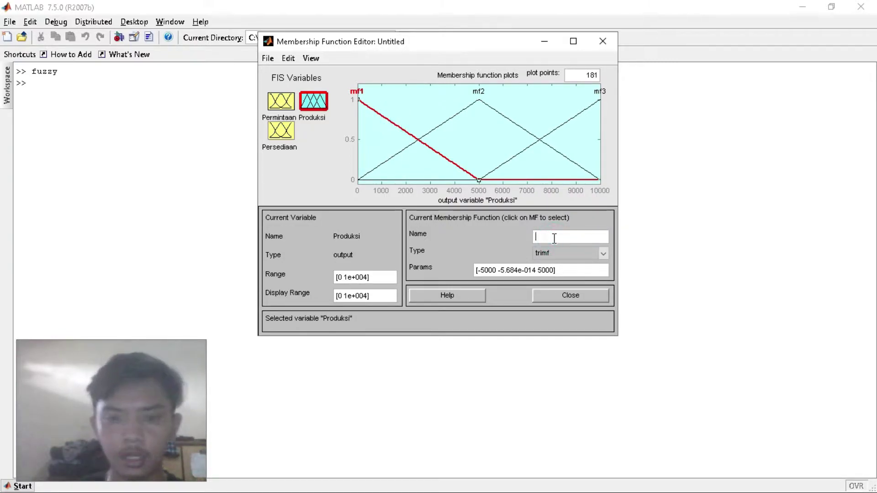
text(Sediki)
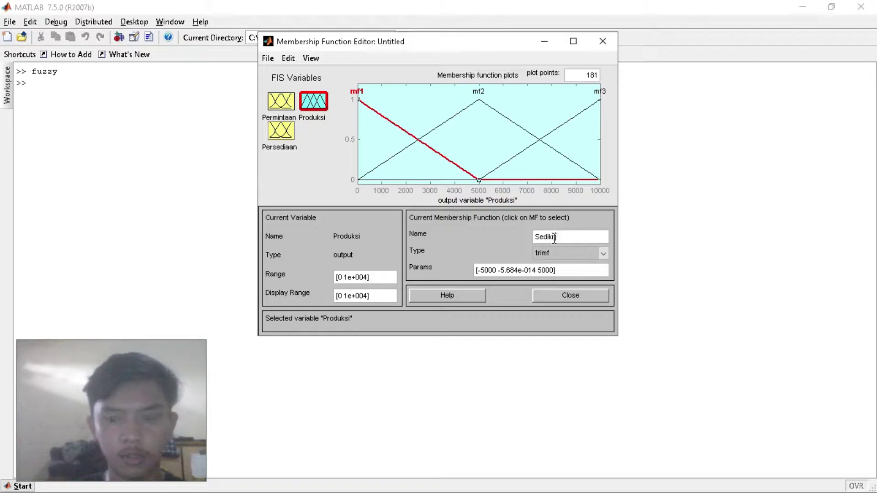
text(t)
- Try to set the parameters of Produksi's Sedikit membership function to [6300 7350]
click(573, 269)
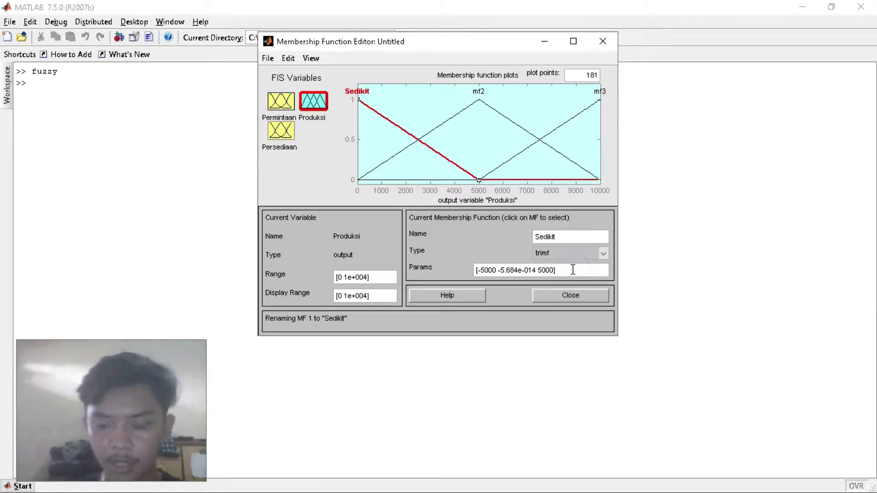
key(BackSpace)
key(BackSpace)
key(BackSpace)
key(BackSpace)
key(BackSpace)
key(BackSpace)
key(BackSpace)
key(BackSpace)
key(BackSpace)
key(BackSpace)
key(BackSpace)
key(BackSpace)
key(BackSpace)
key(BackSpace)
key(BackSpace)
key(BackSpace)
key(BackSpace)
key(BackSpace)
key(BackSpace)
key(BackSpace)
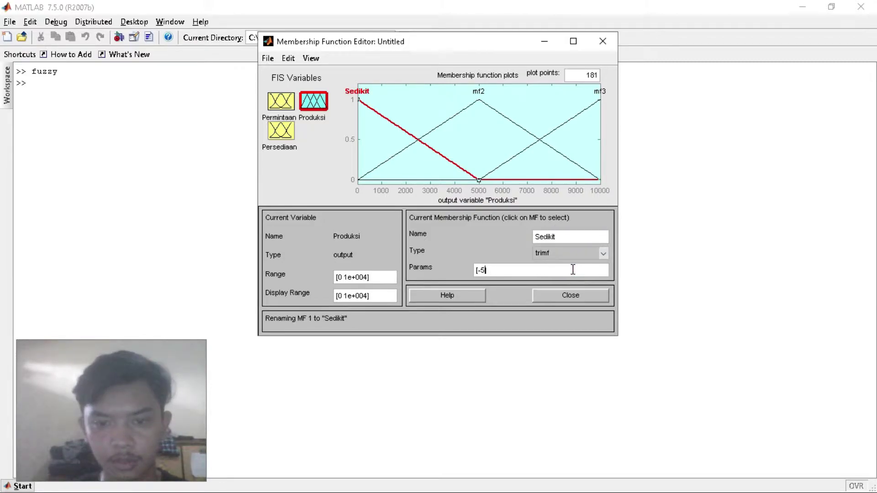
key(BackSpace)
key(BackSpace)
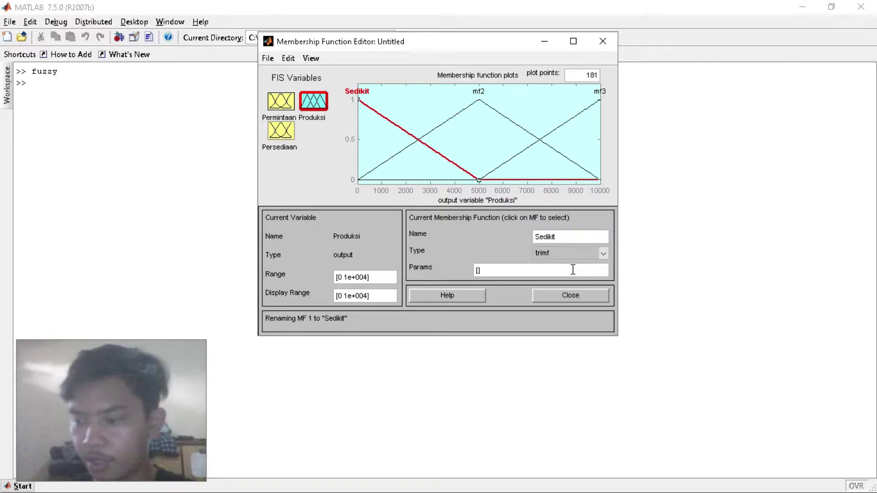
text(6300 )
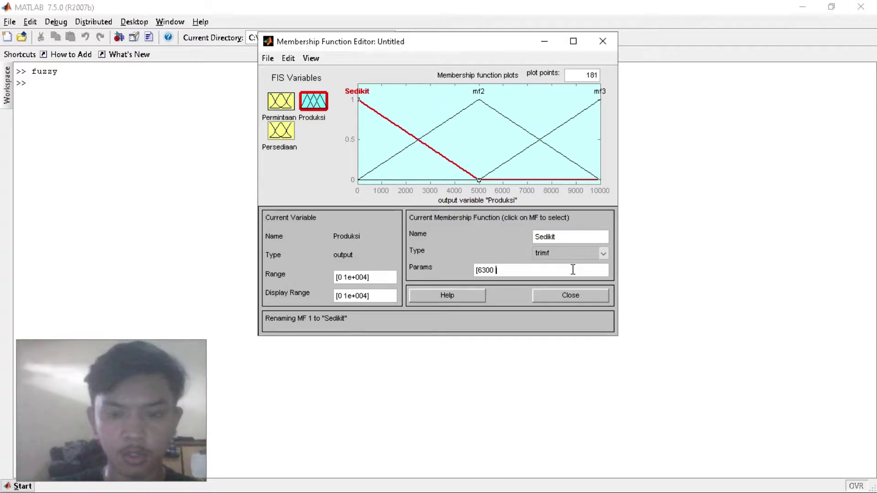
text(7300)
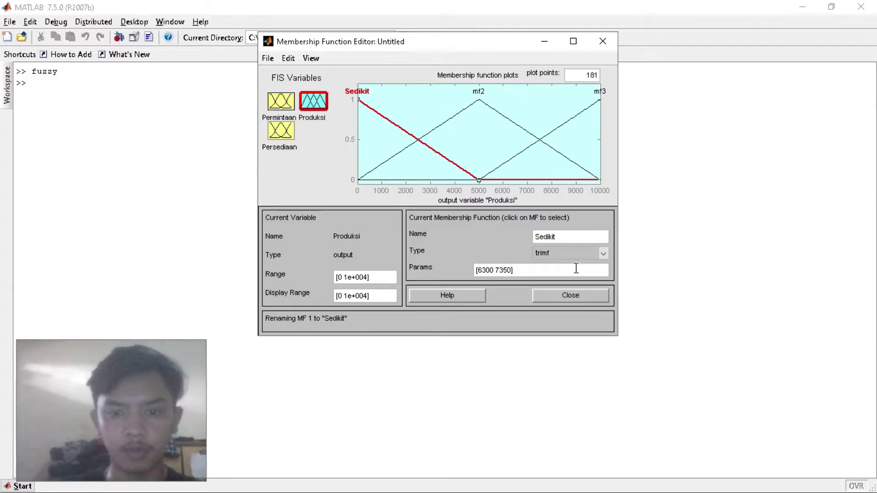
click(487, 139)
- Rename the membership function mf2 of the output variable Produksi as Sedang
click(450, 119)
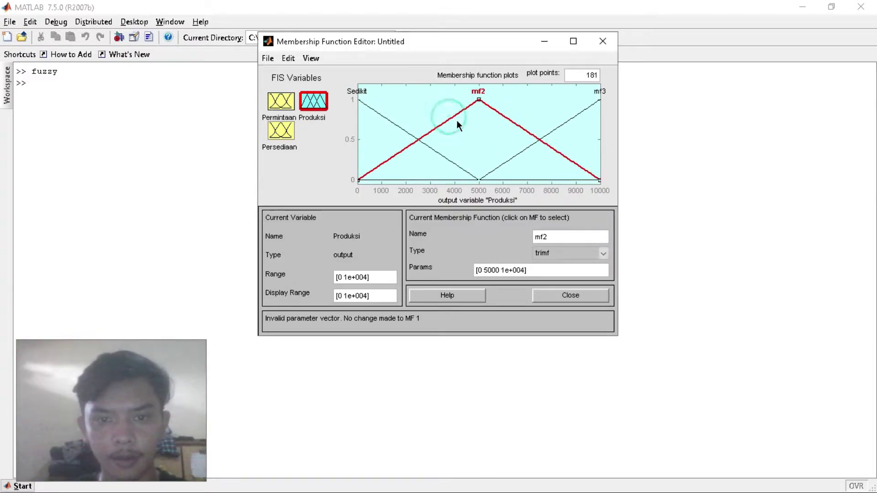
click(572, 234)
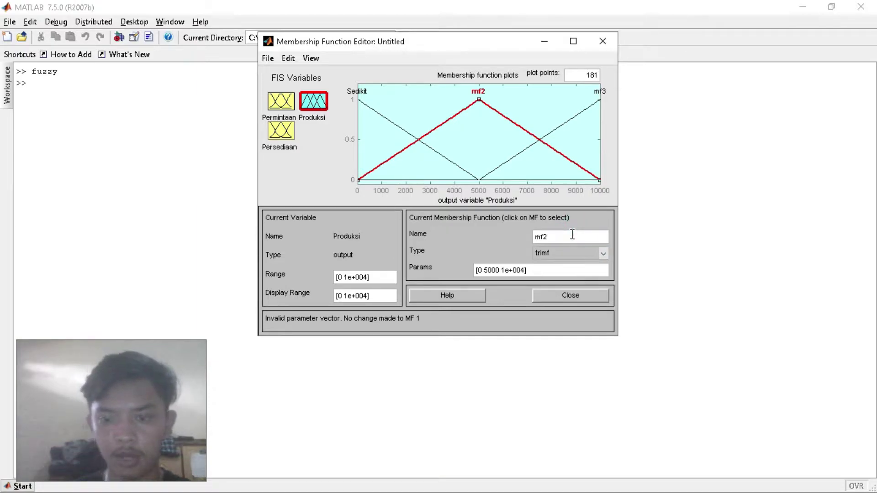
key(BackSpace)
key(BackSpace)
key(BackSpace)
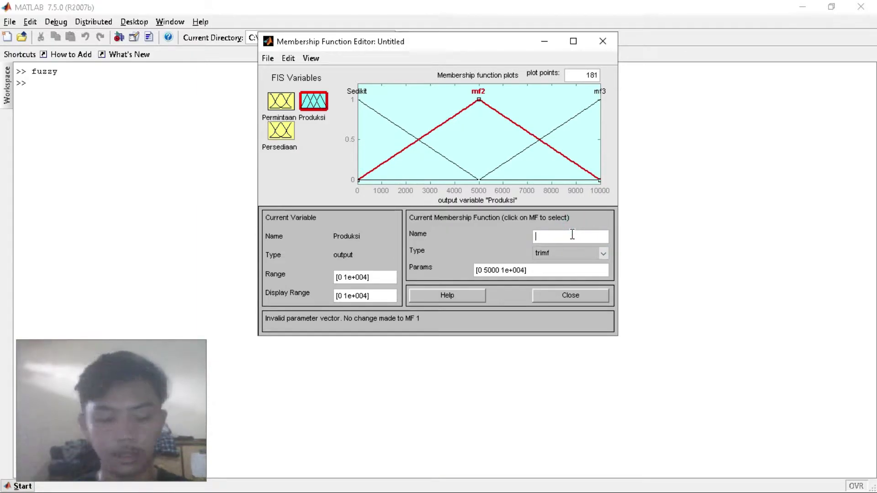
text(Sedang)
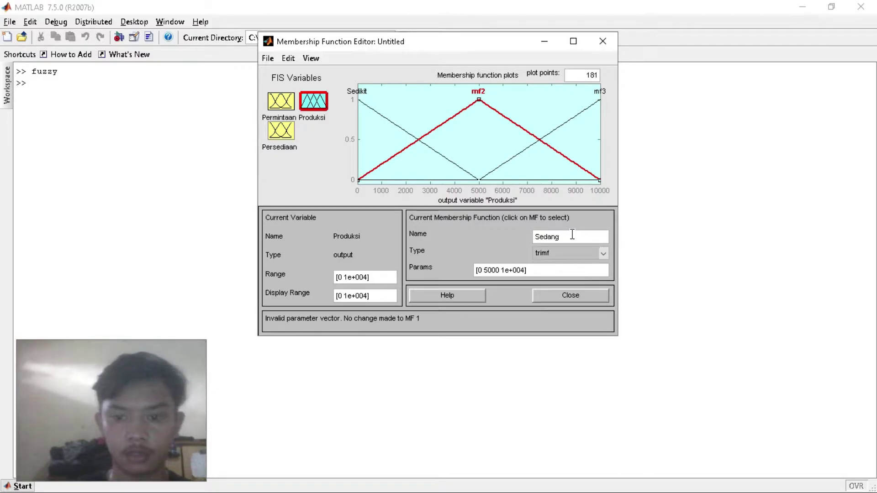
click(551, 269)
key(BackSpace)
key(BackSpace)
key(BackSpace)
key(BackSpace)
key(BackSpace)
key(BackSpace)
key(BackSpace)
key(BackSpace)
key(BackSpace)
key(BackSpace)
key(BackSpace)
key(BackSpace)
key(BackSpace)
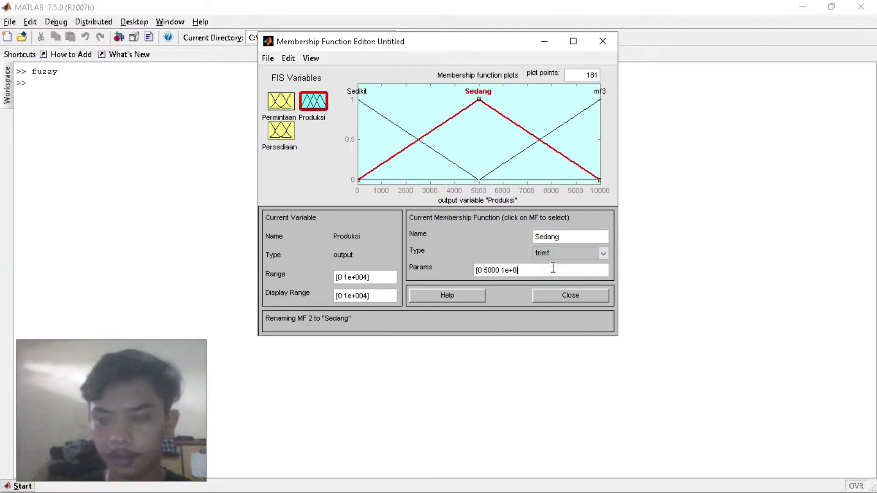
key(BackSpace)
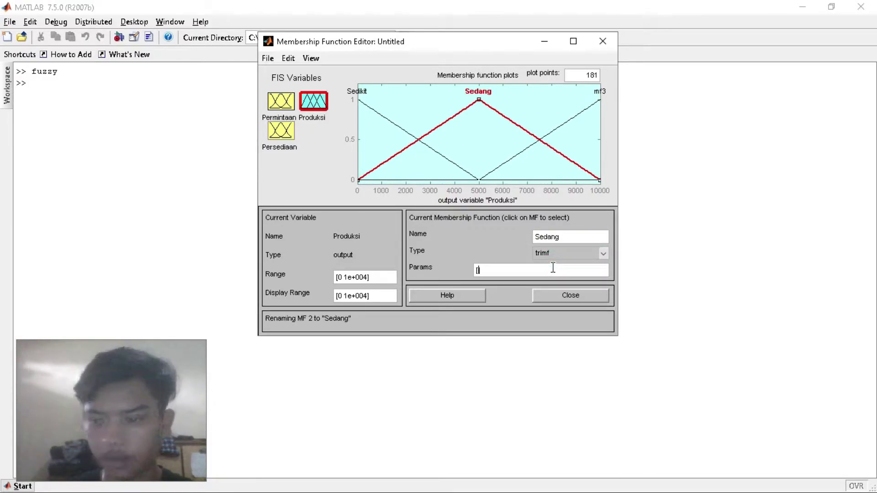
text(6300 )
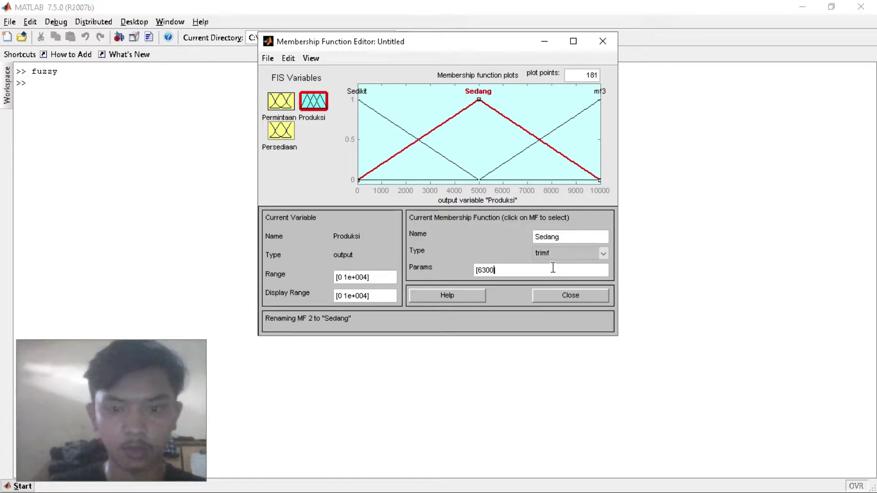
text(7350 )
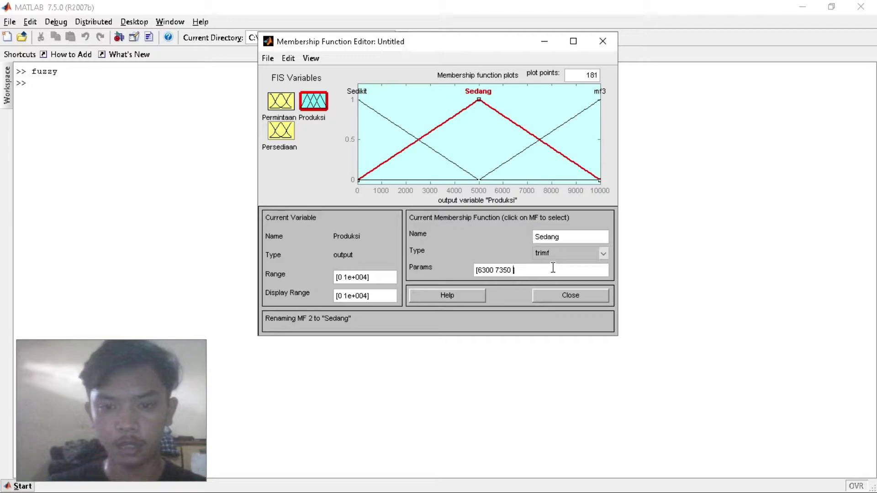
text(8400)
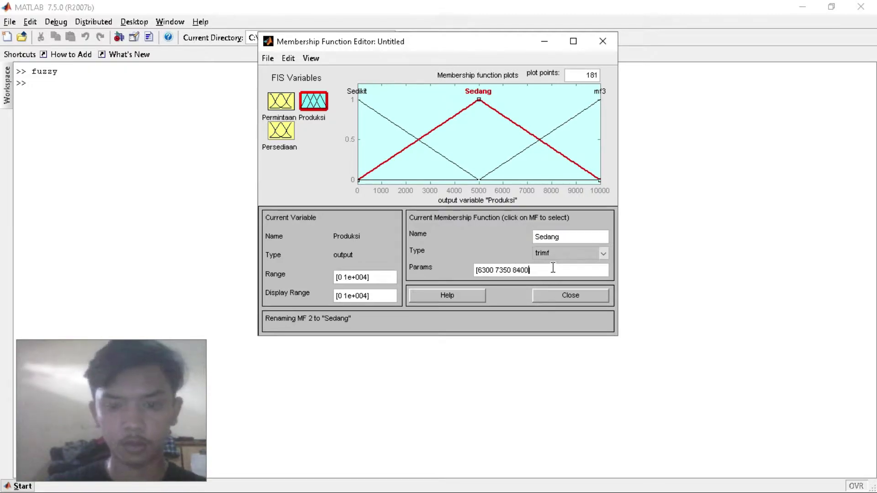
key(Return)
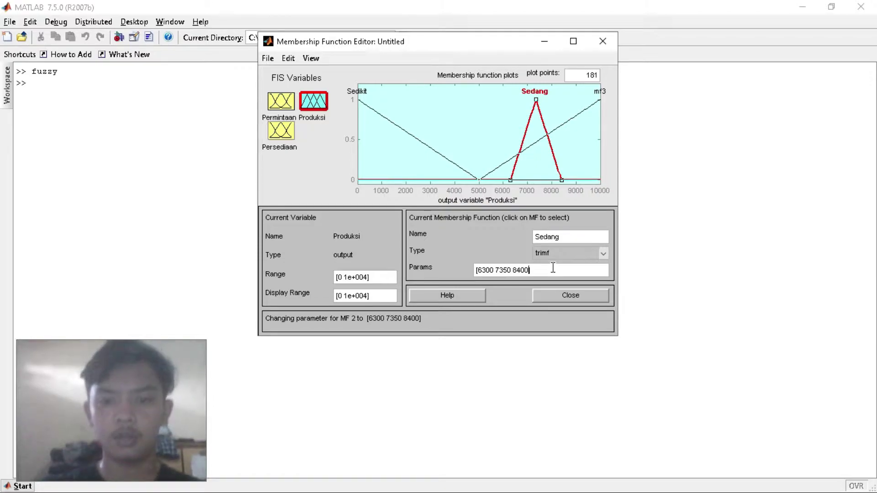
- Rename the membership function mf3 of the output variable Produksi as Banyak
click(585, 111)
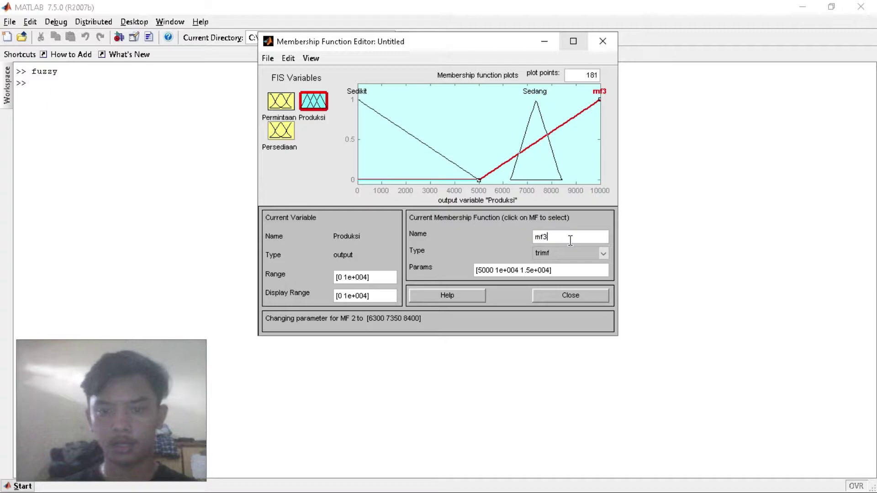
key(BackSpace)
key(BackSpace)
key(BackSpace)
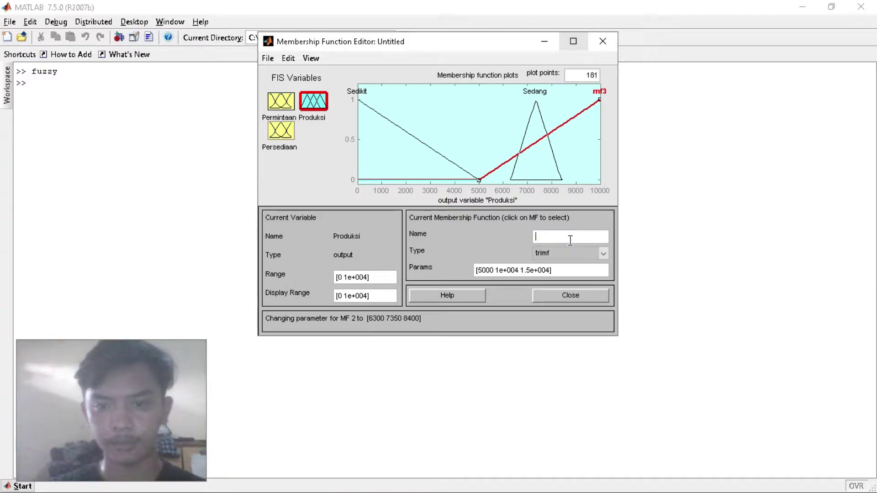
text(Banyak)
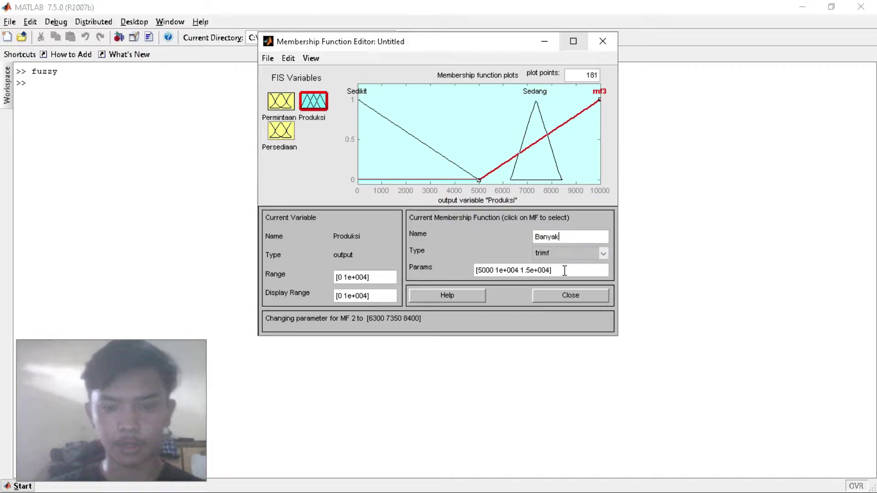
click(564, 270)
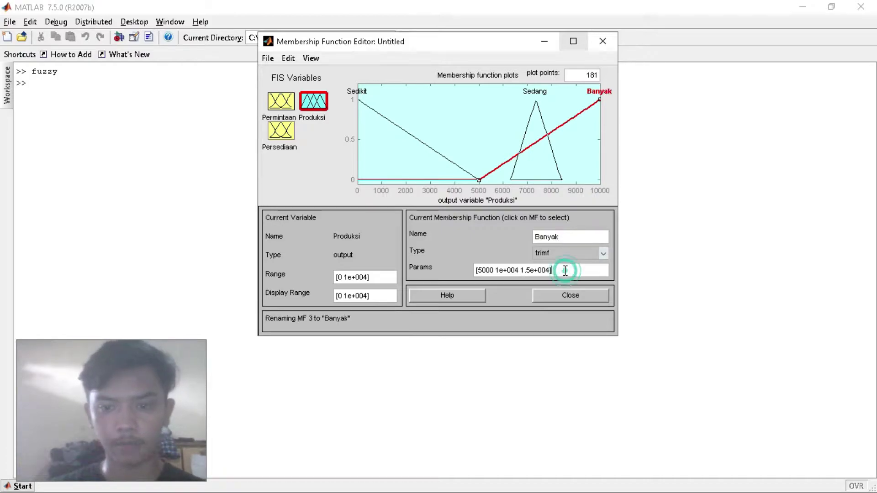
key(BackSpace)
key(BackSpace)
key(BackSpace)
key(BackSpace)
key(BackSpace)
key(BackSpace)
key(BackSpace)
key(BackSpace)
key(BackSpace)
key(BackSpace)
key(BackSpace)
key(BackSpace)
key(BackSpace)
key(BackSpace)
key(BackSpace)
key(BackSpace)
key(BackSpace)
key(BackSpace)
key(BackSpace)
key(BackSpace)
key(BackSpace)
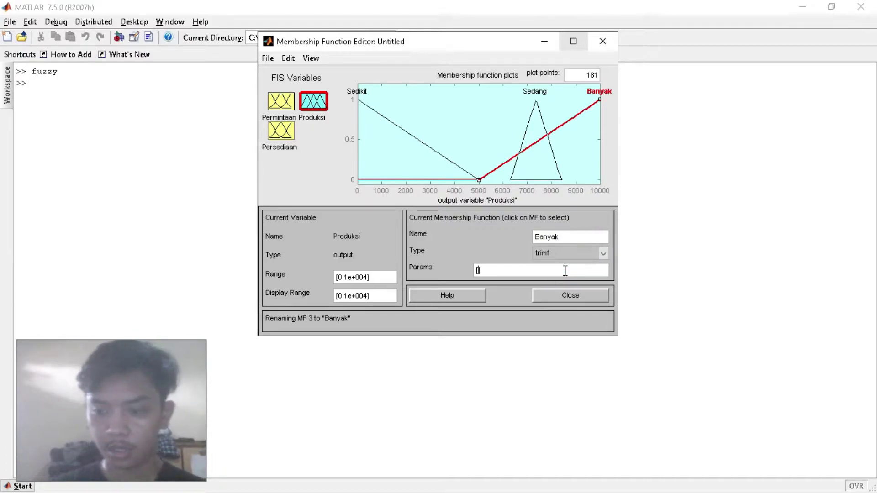
text(7350 )
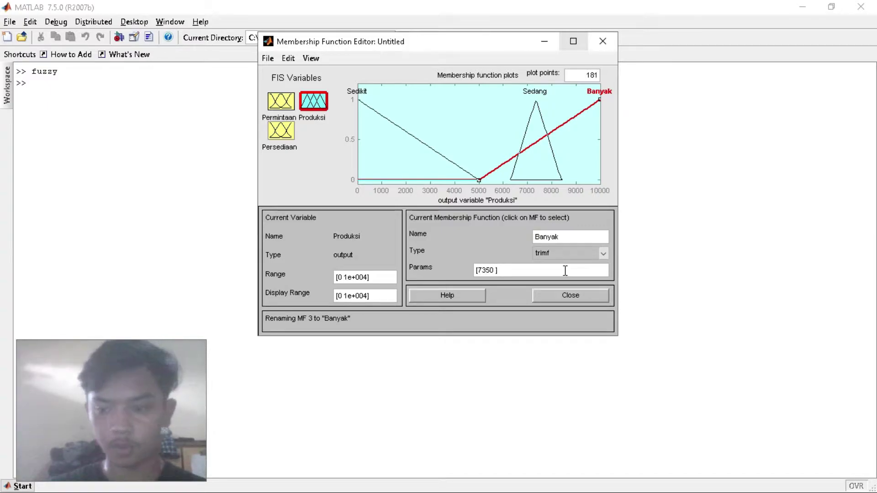
text(8400 10)
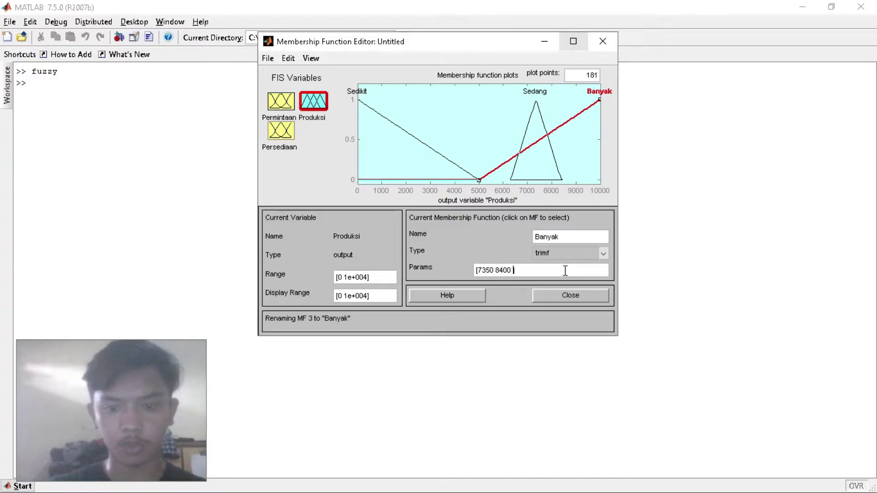
text(000])
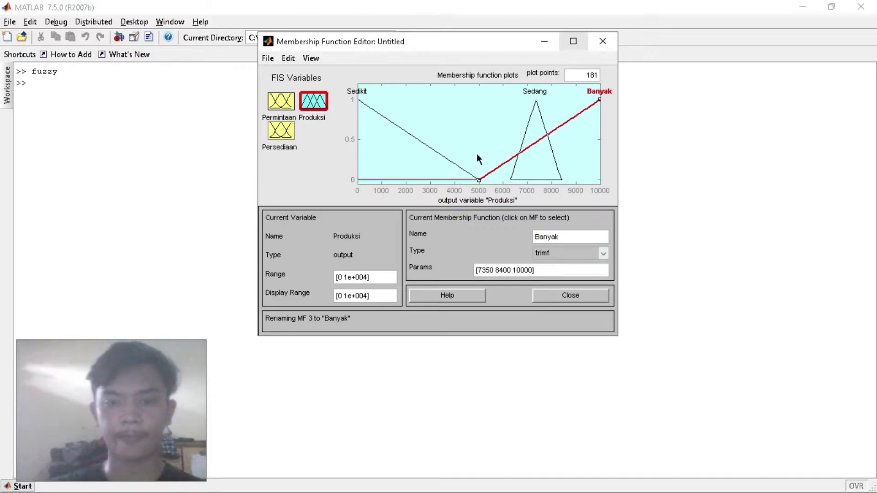
click(491, 132)
- Set the parameters of Produksi's Sedikit membership function to [0 6300 7350]
click(461, 168)
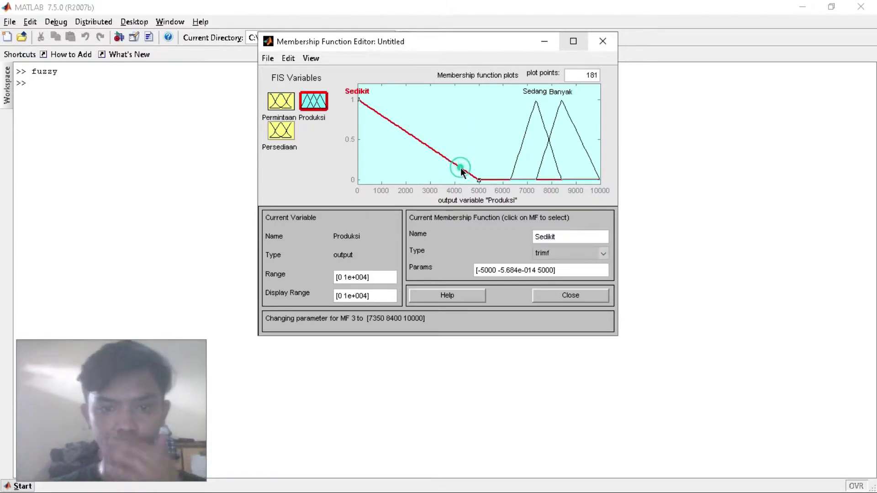
click(571, 273)
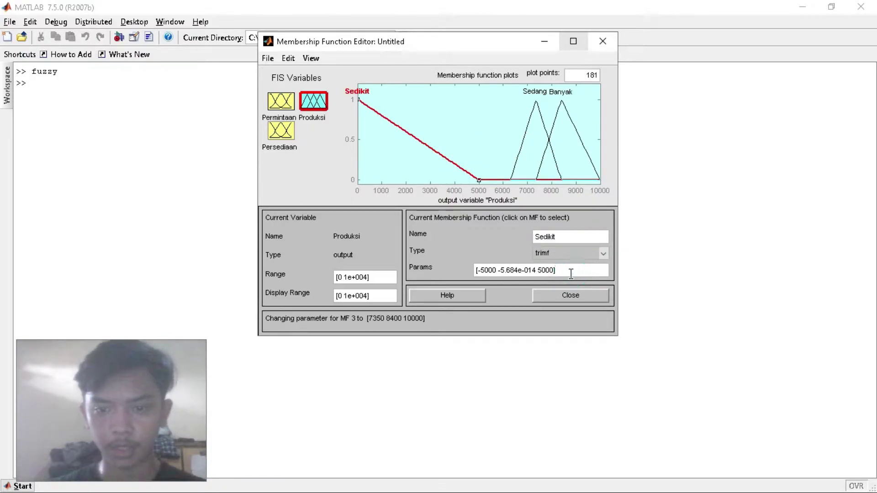
key(BackSpace)
key(BackSpace)
key(BackSpace)
key(BackSpace)
key(BackSpace)
key(BackSpace)
key(BackSpace)
key(BackSpace)
key(BackSpace)
key(BackSpace)
key(BackSpace)
key(BackSpace)
key(BackSpace)
key(BackSpace)
key(BackSpace)
key(BackSpace)
key(BackSpace)
key(BackSpace)
key(BackSpace)
key(BackSpace)
key(BackSpace)
key(BackSpace)
key(BackSpace)
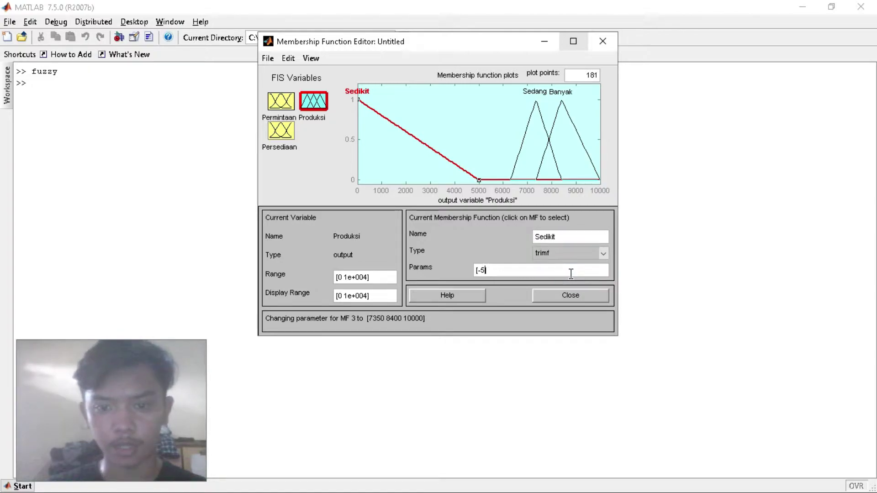
text(0 )
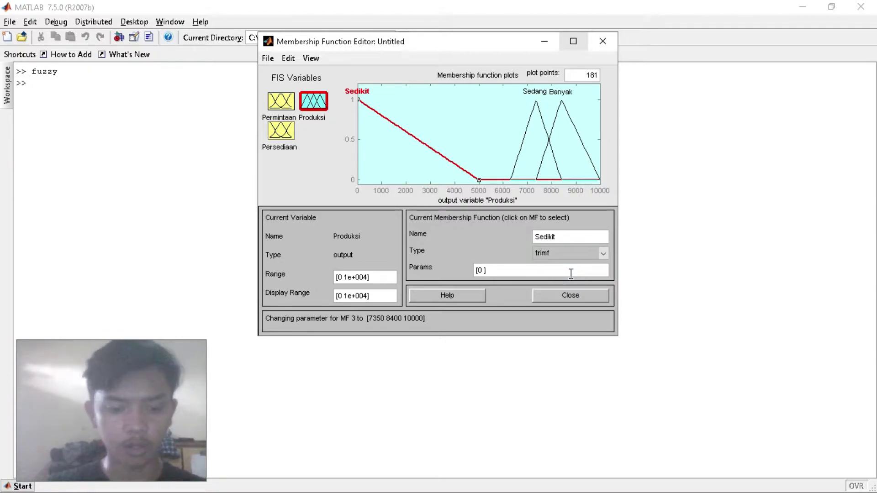
text(6300 )
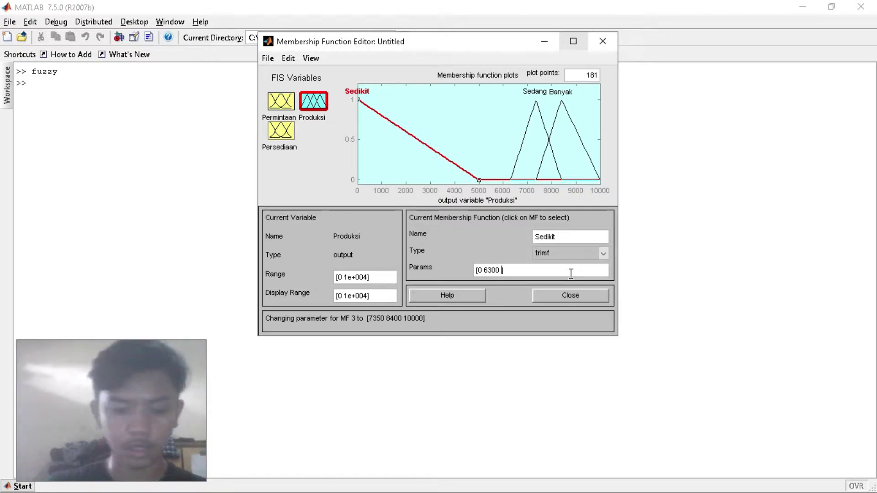
text(7350)
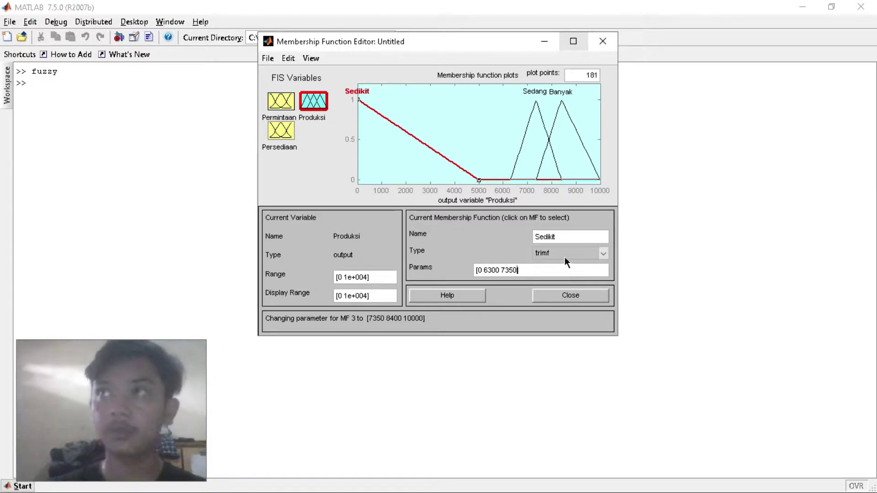
click(485, 123)
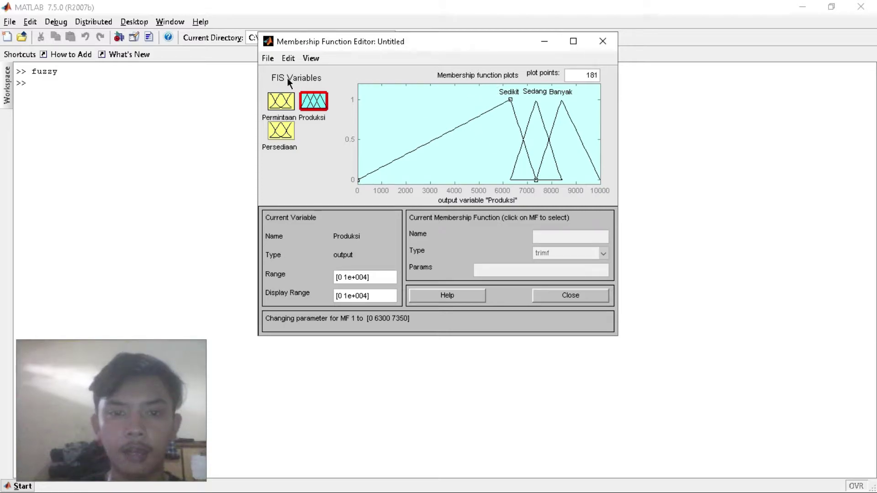
- Check the membership functions of Permintaan, Persediaan and Produksi, and open the Rule Editor for the fuzzy system
click(290, 100)
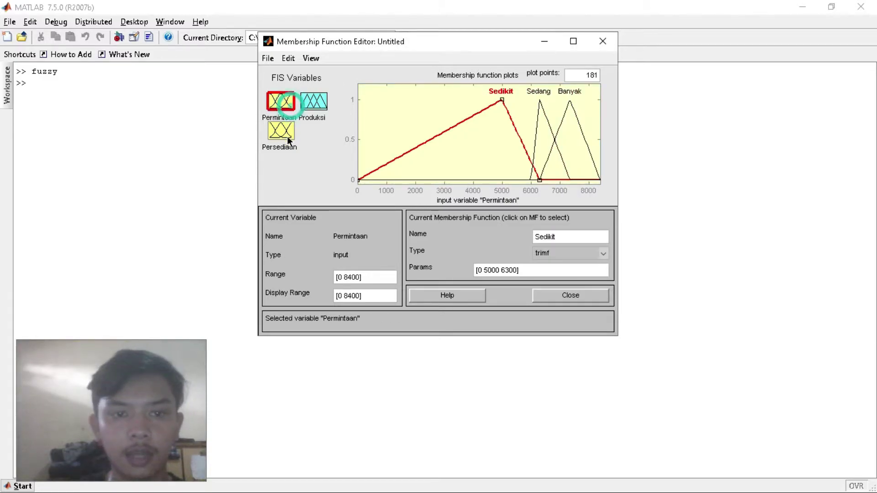
click(274, 134)
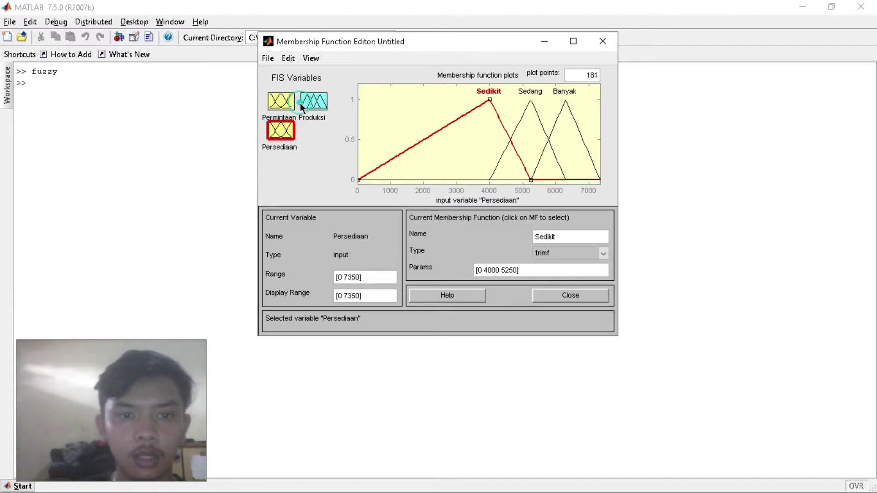
click(301, 102)
click(404, 113)
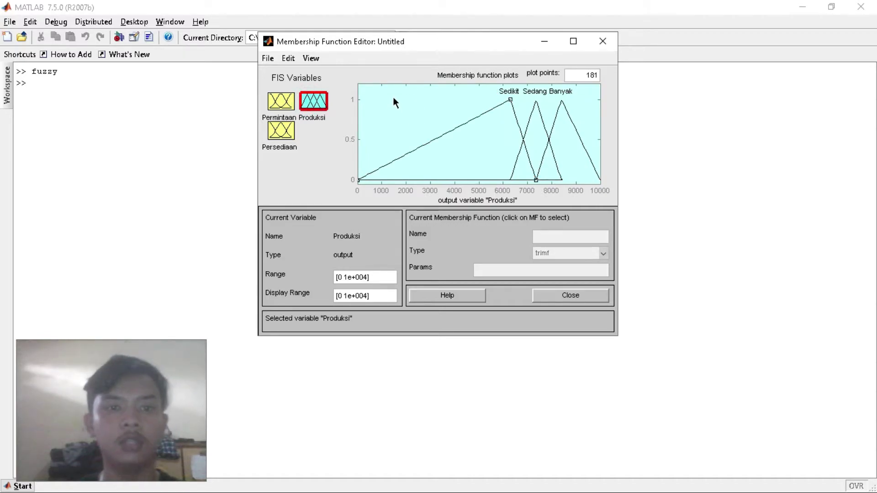
click(288, 59)
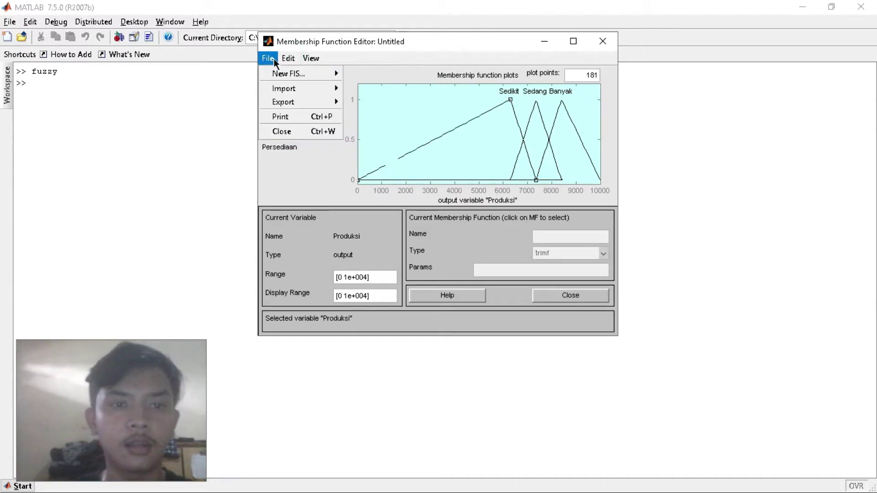
click(304, 157)
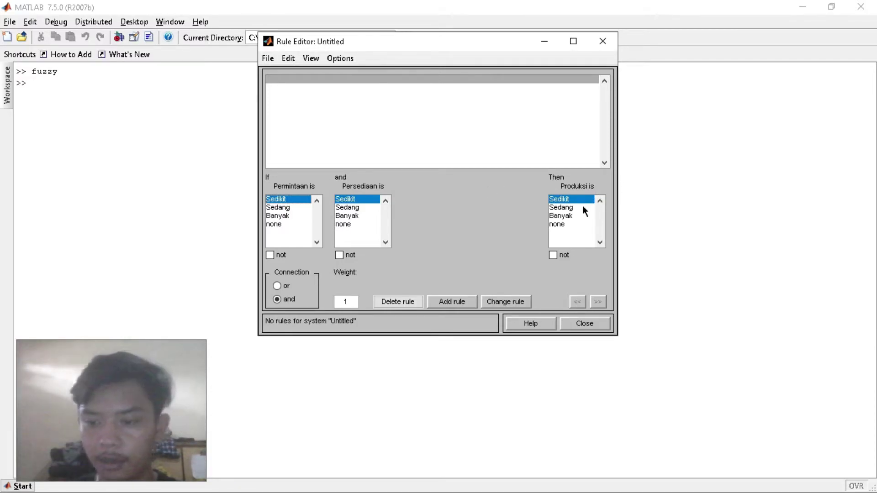
- Add two rules giving Produksi Sedikit when Permintaan is Sedikit, one with Persediaan Sedikit and one with Persediaan Sedang
click(442, 300)
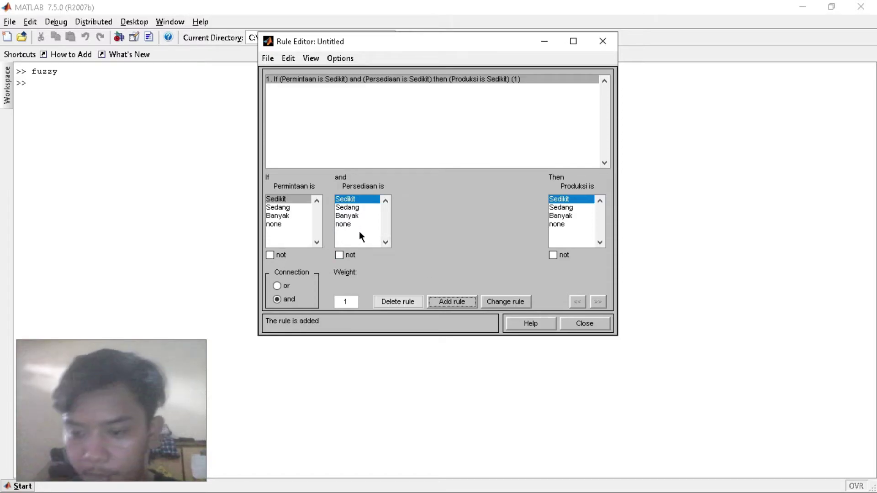
click(348, 208)
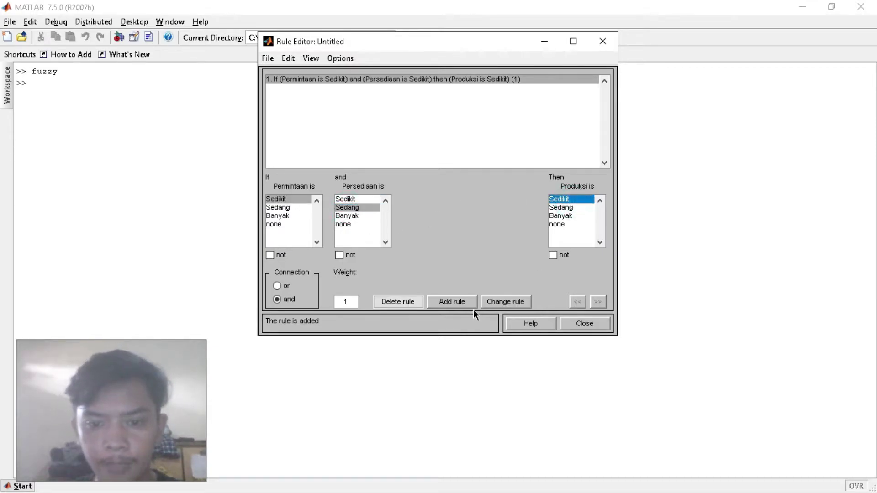
click(452, 301)
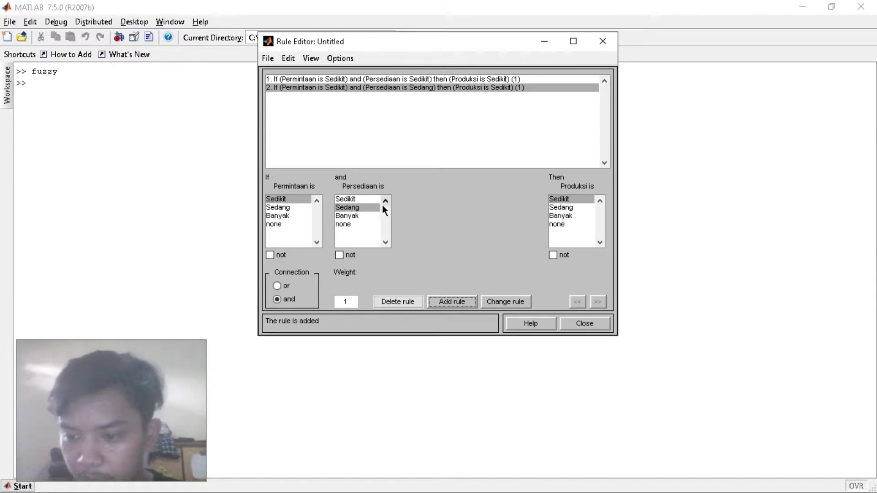
- Add the rule: if Permintaan is Sedikit and Persediaan is Banyak, Produksi is Sedikit
click(352, 215)
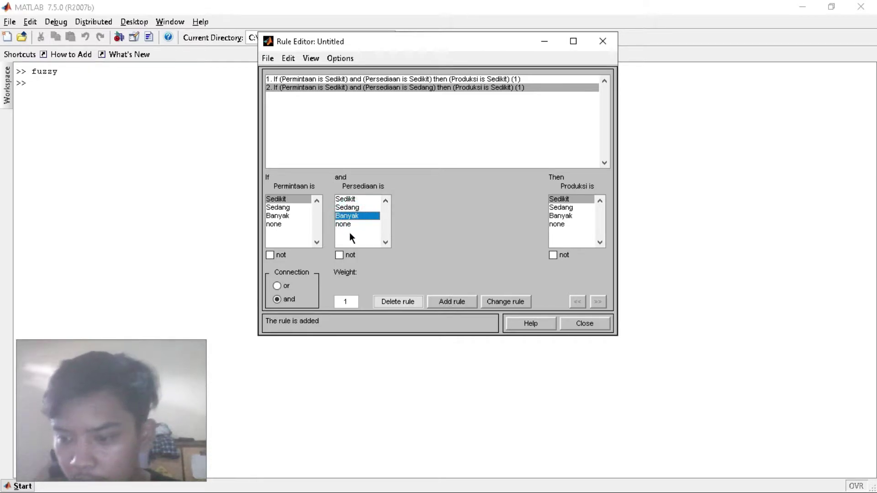
click(561, 201)
click(452, 302)
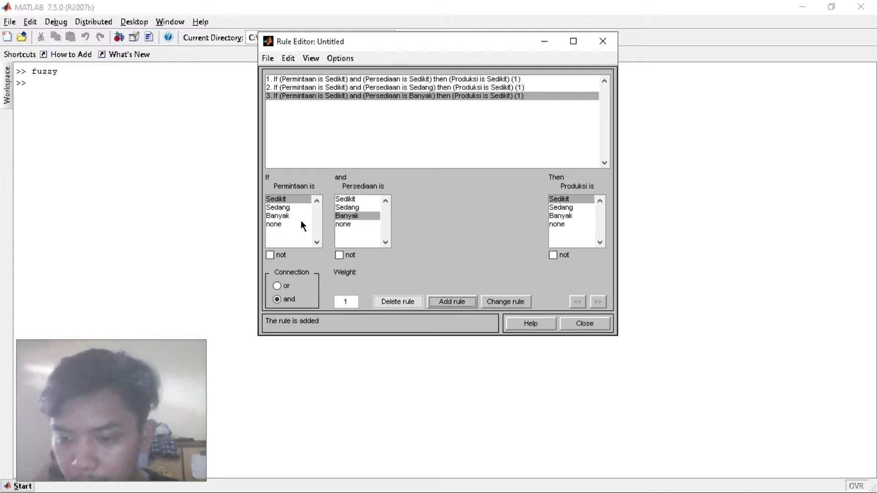
- Add the rule: if Permintaan is Sedang and Persediaan is Sedikit, Produksi is Sedang
click(289, 208)
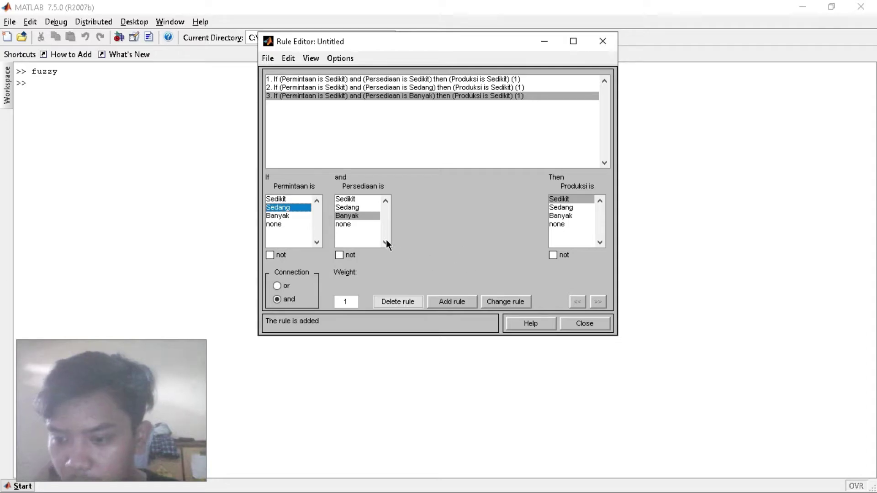
click(358, 203)
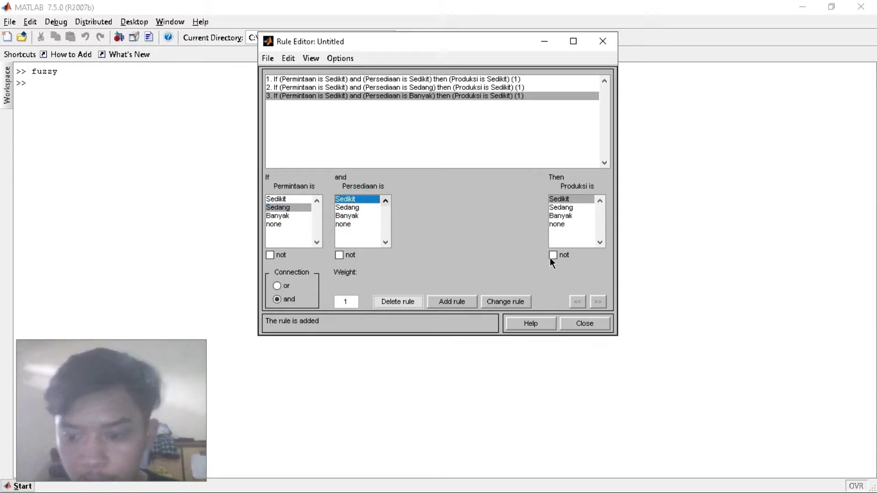
click(569, 208)
click(451, 301)
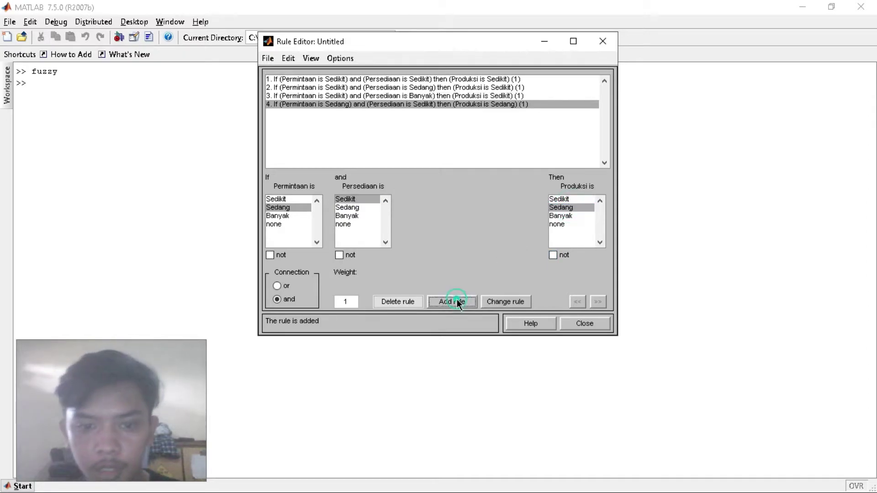
- Add the rule: if Permintaan is Sedang and Persediaan is Sedang, Produksi is Sedang
click(285, 209)
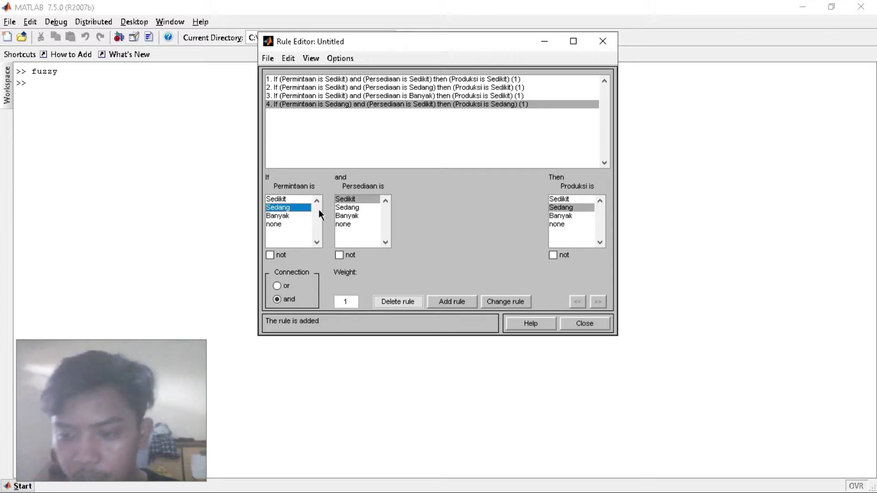
click(352, 207)
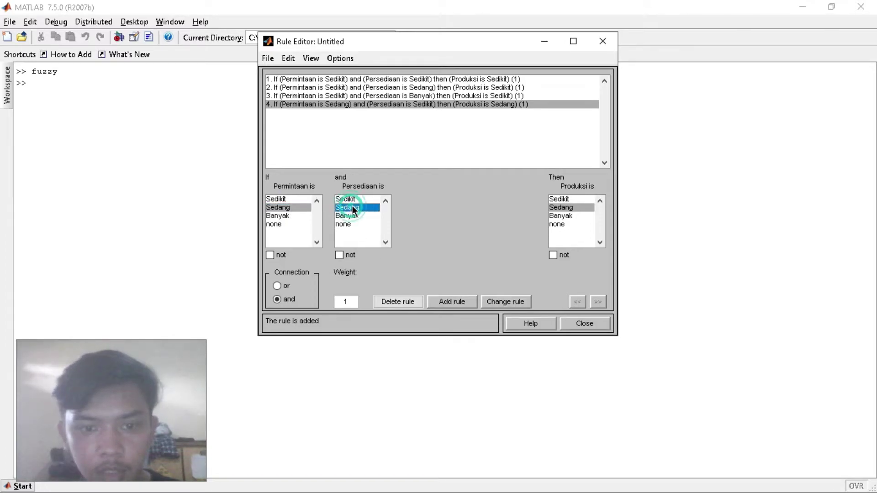
click(578, 208)
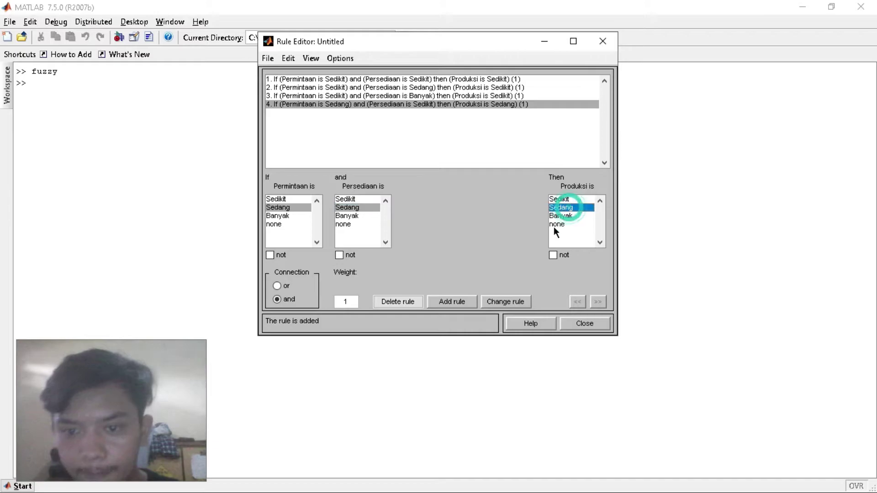
click(452, 301)
- Add the rule: if Permintaan is Sedang and Persediaan is Banyak, Produksi is Sedang
click(287, 209)
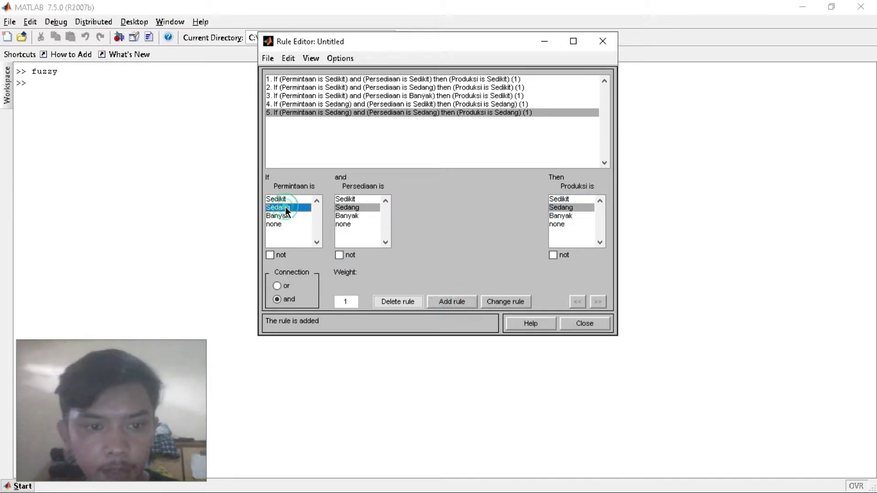
click(351, 215)
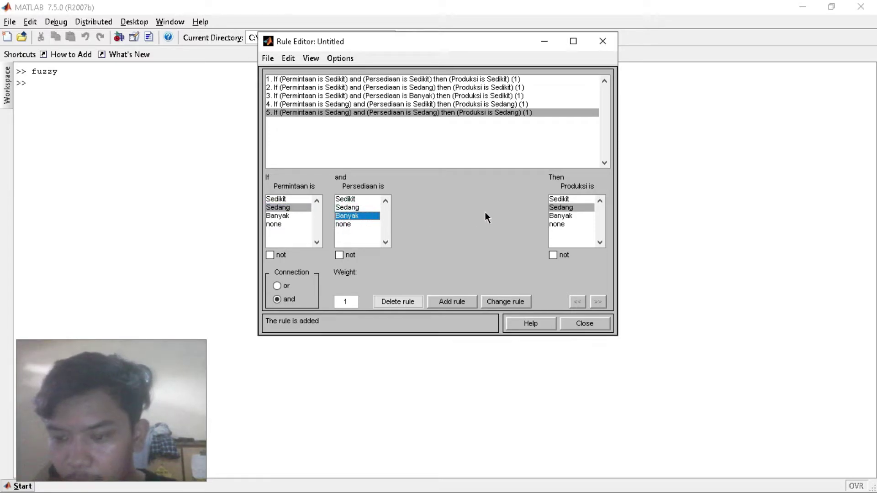
click(565, 208)
click(452, 302)
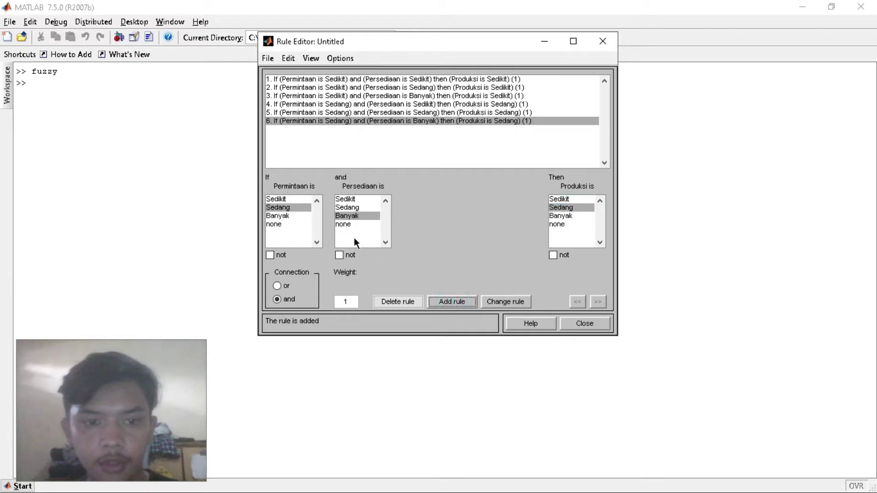
- Add the rule: if Permintaan is Banyak and Persediaan is Sedikit, Produksi is Banyak
click(282, 218)
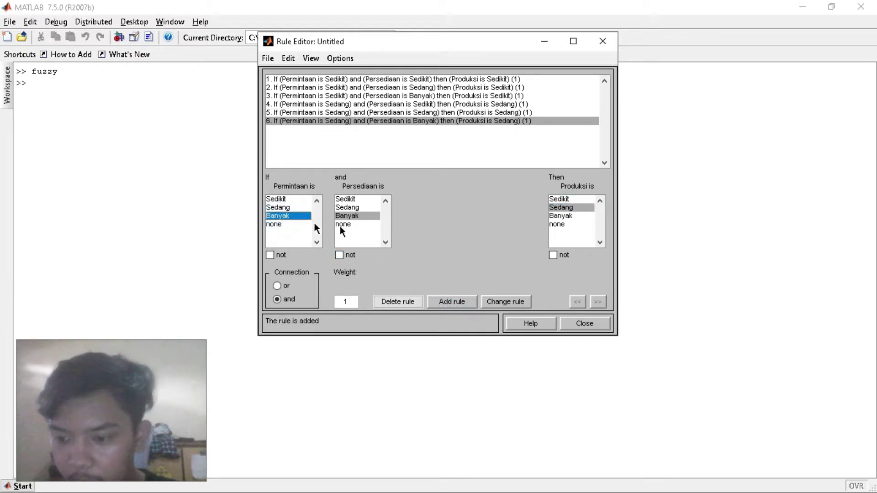
click(353, 200)
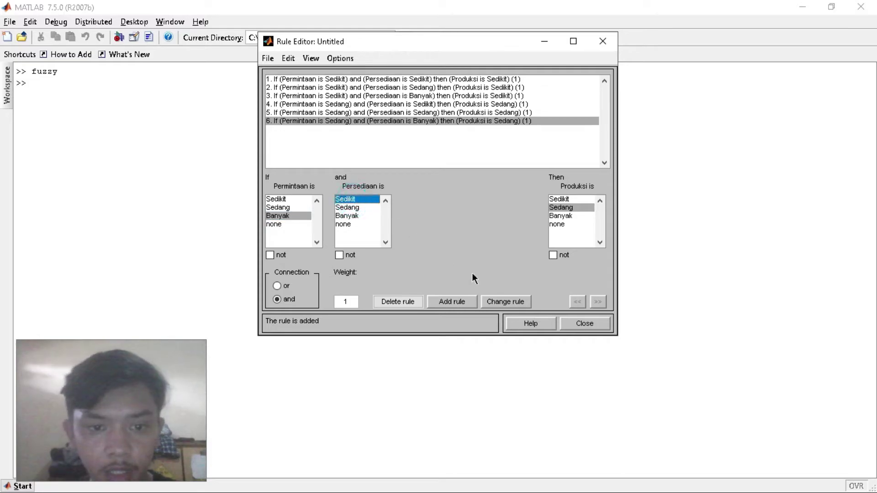
click(564, 216)
click(450, 301)
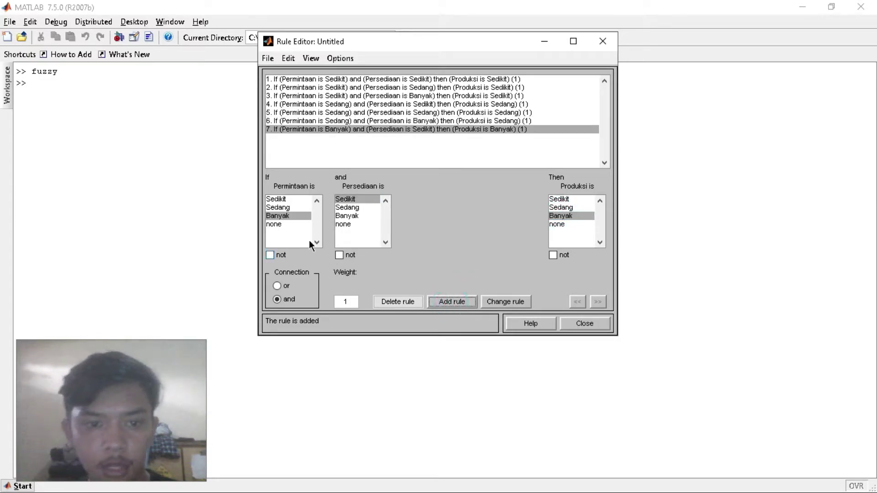
- Add the rule: if Permintaan is Banyak and Persediaan is Sedang, Produksi is Banyak
click(284, 216)
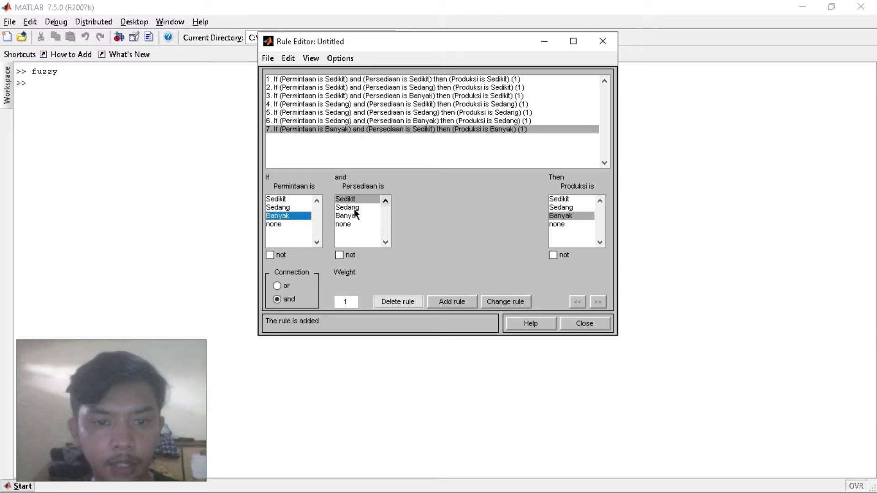
click(349, 207)
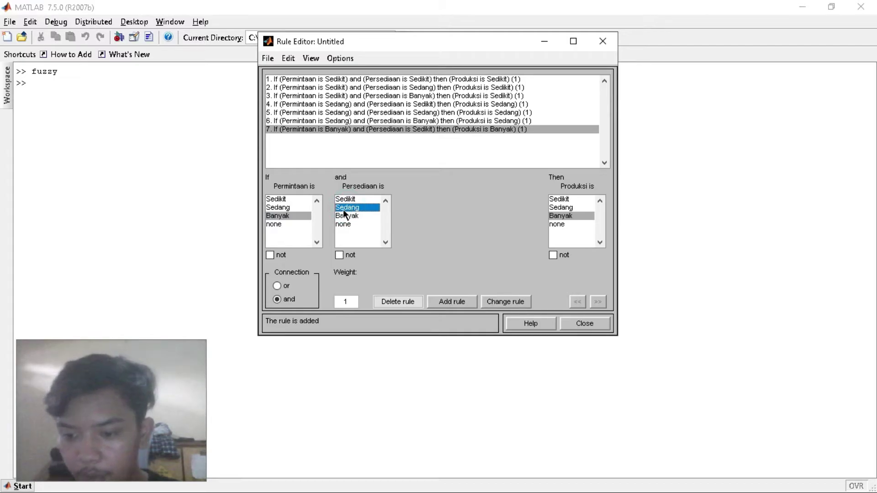
click(567, 215)
click(458, 297)
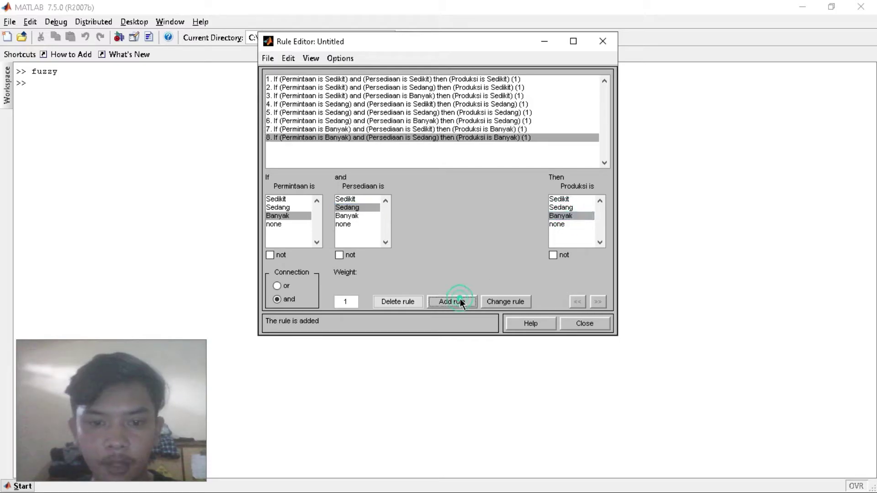
- Add the rule: if Permintaan is Banyak and Persediaan is Banyak, Produksi is Banyak, and show the rules in the Rule Viewer
click(282, 217)
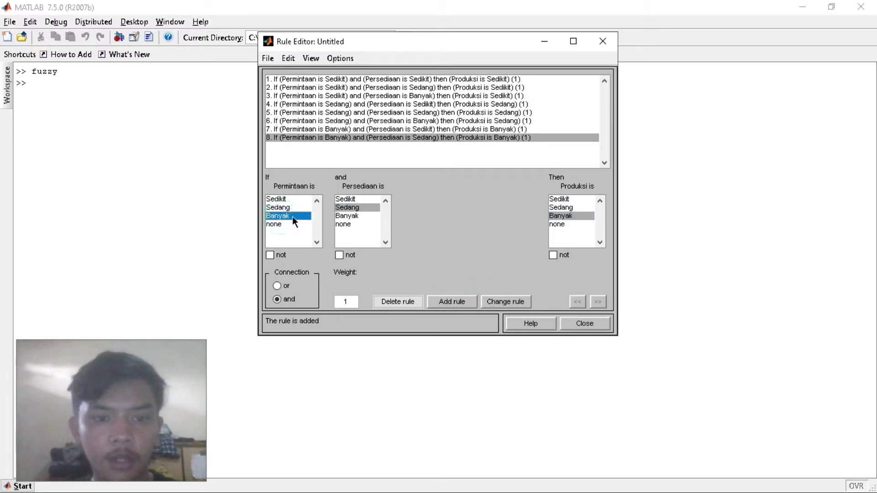
click(355, 215)
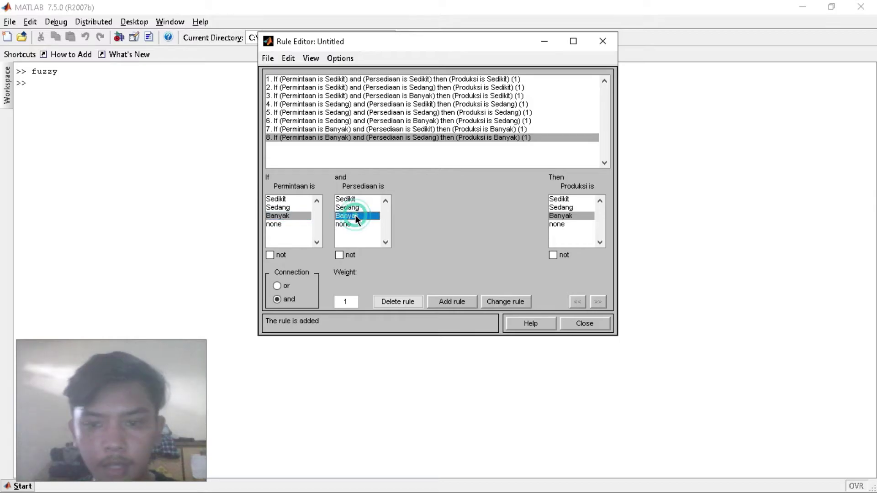
click(572, 215)
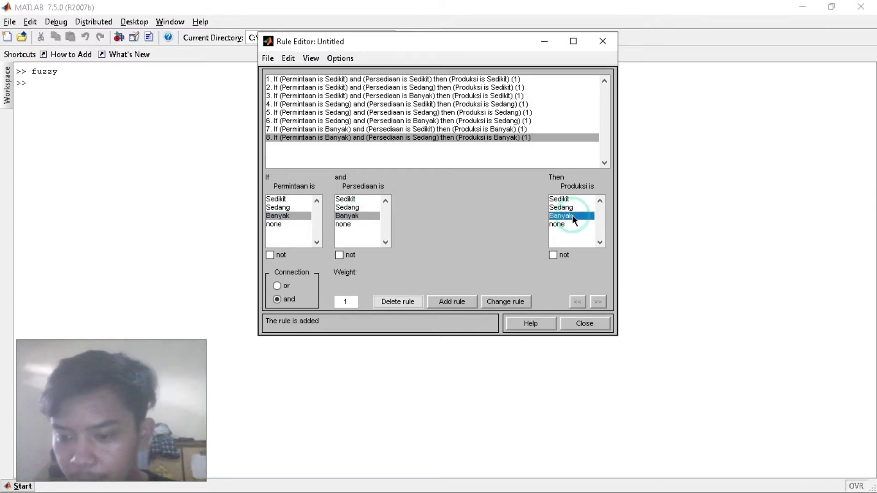
click(457, 301)
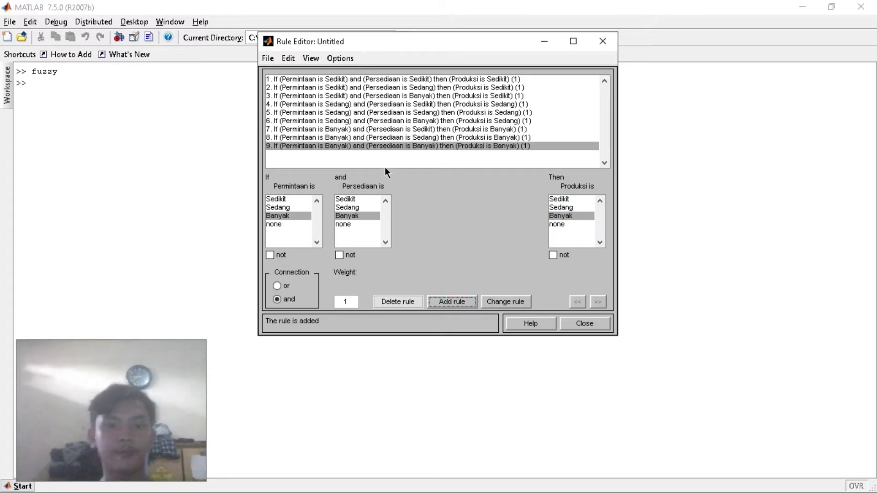
click(311, 59)
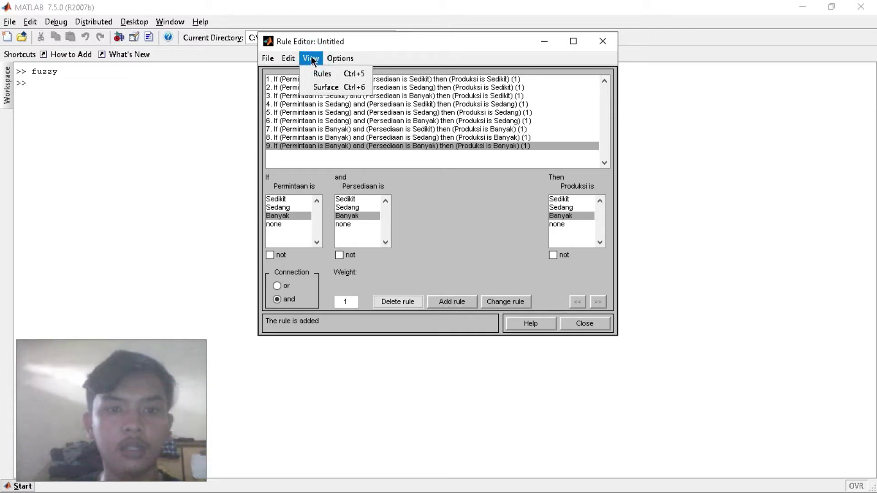
click(334, 77)
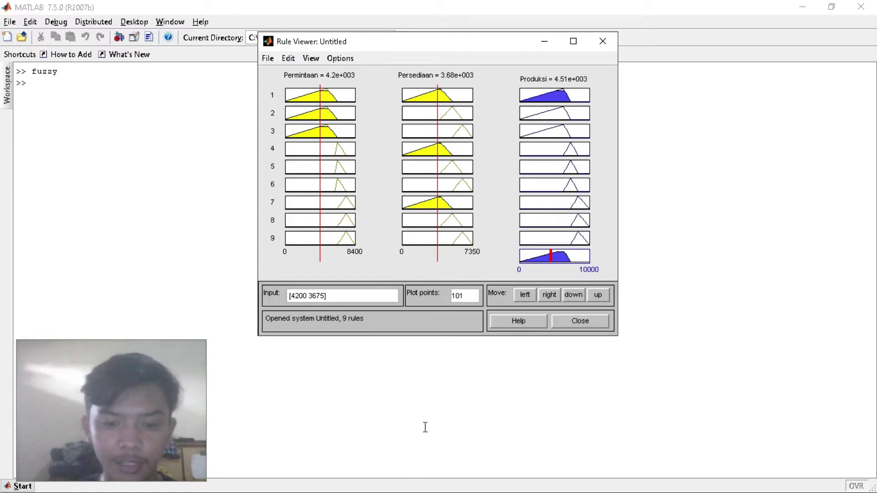
- Switch to the Word report and examine the centroid calculation and its input values in the Defuzzifikasi section
key(alt+Tab)
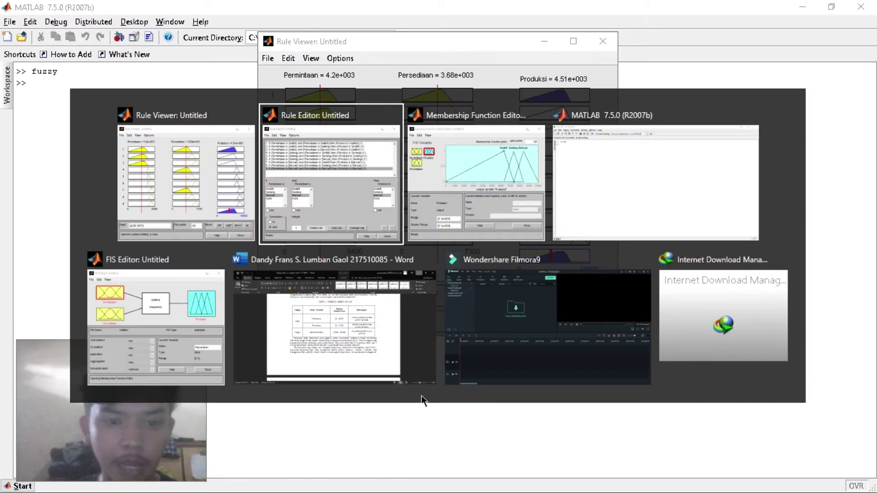
key(alt+Tab)
key(alt+Tab)
key(alt+Tab)
key(alt+Tab)
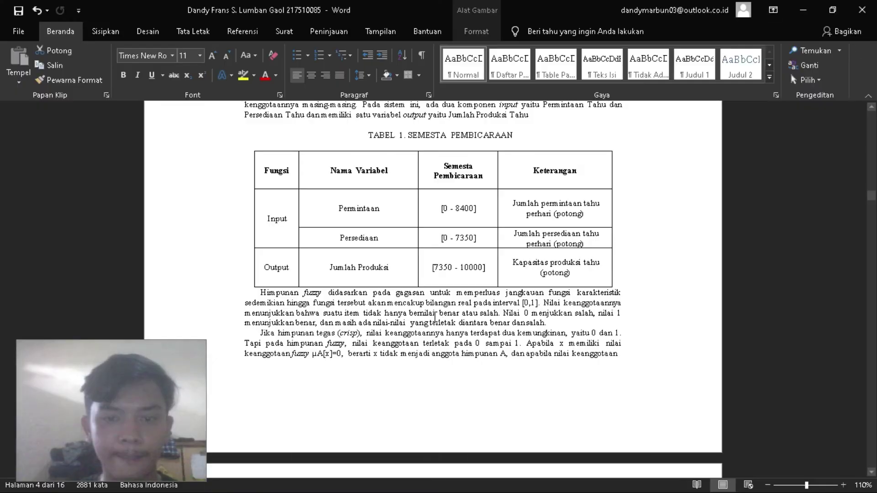
scroll(440, 299, down, 3)
drag(873, 199, 862, 331)
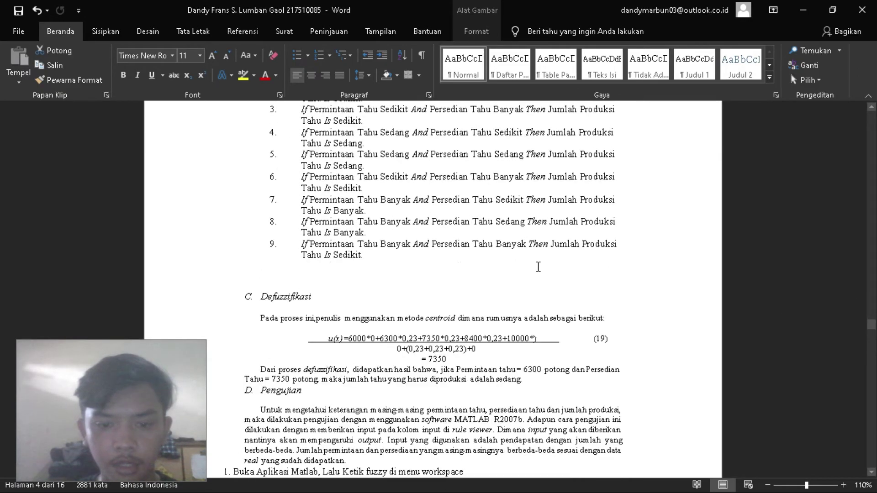
scroll(477, 236, down, 3)
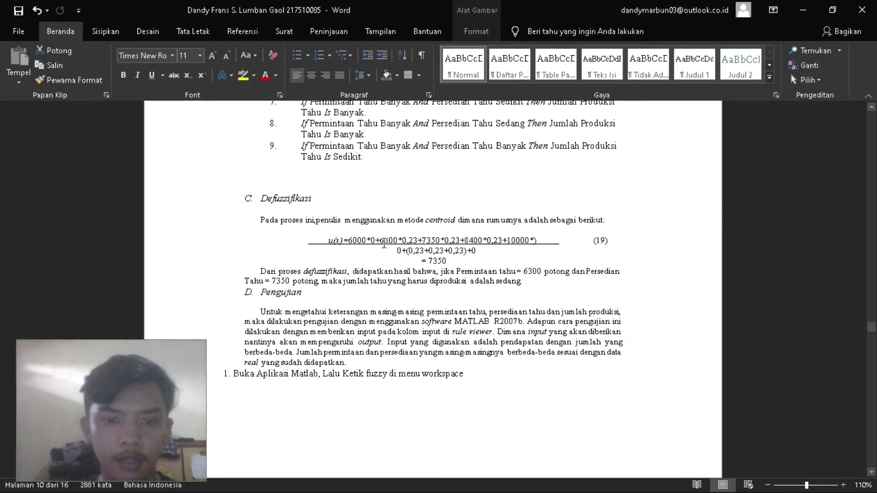
drag(382, 241, 398, 240)
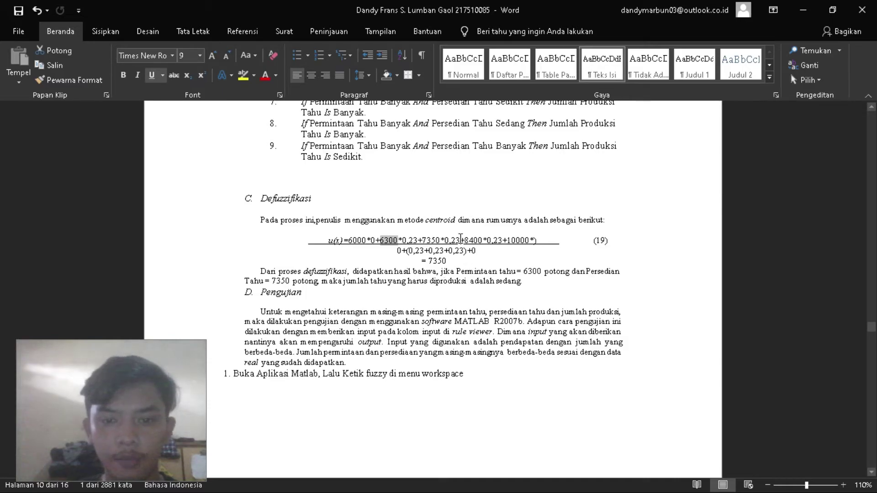
drag(422, 241, 440, 239)
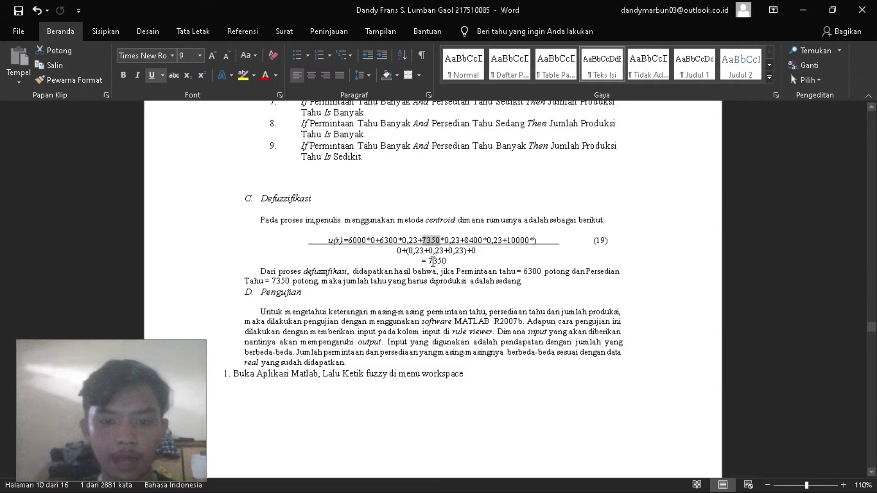
double_click(430, 261)
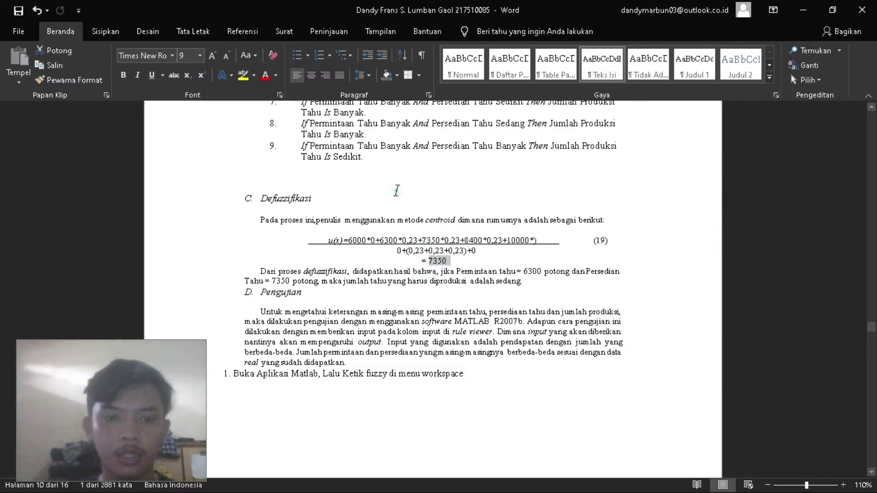
click(395, 197)
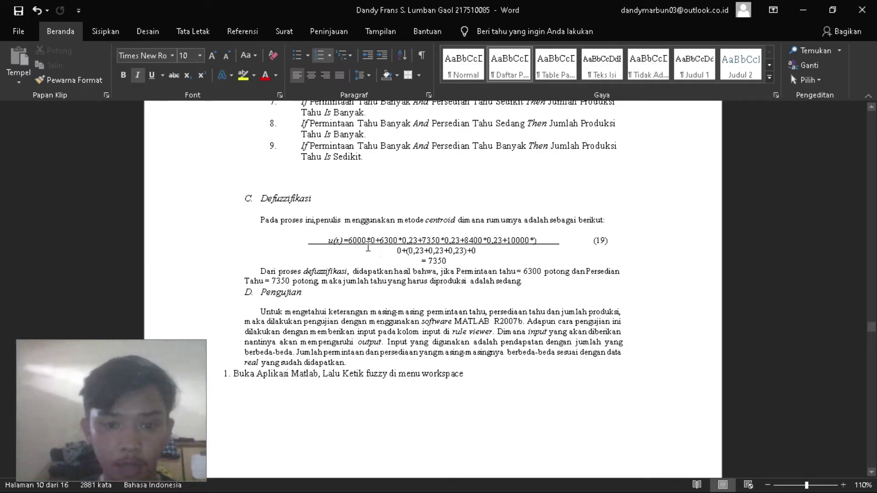
- Return to MATLAB's Rule Viewer and evaluate the system with the input [6000 7350]
key(alt+Tab)
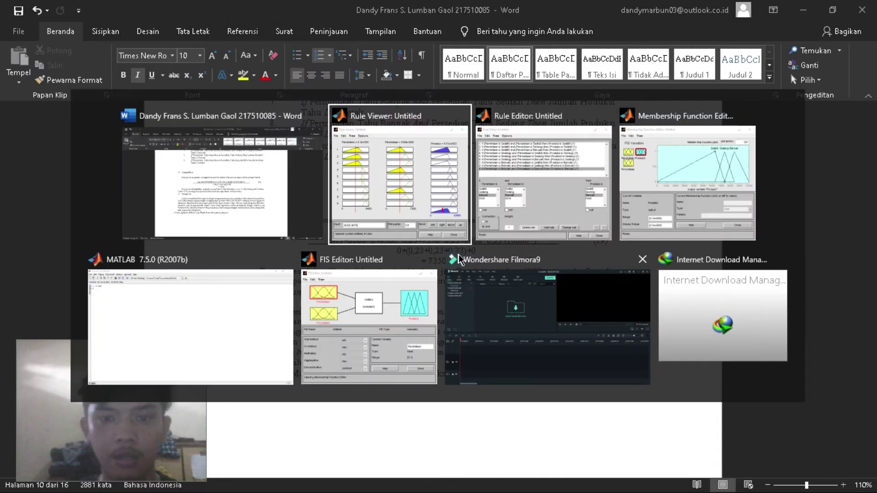
key(alt+Tab)
key(alt+Tab)
key(alt+Tab)
key(alt+Tab)
key(alt+Tab)
key(alt+Tab)
key(alt+Tab)
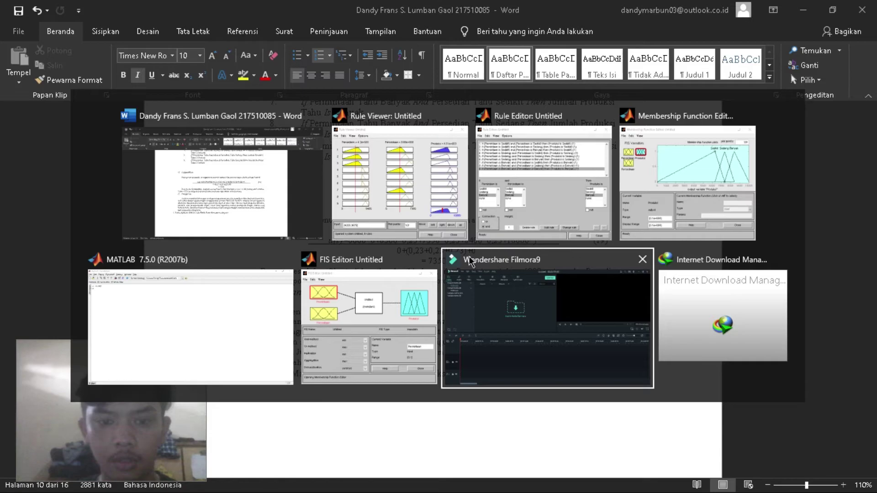
key(alt+Tab)
click(351, 294)
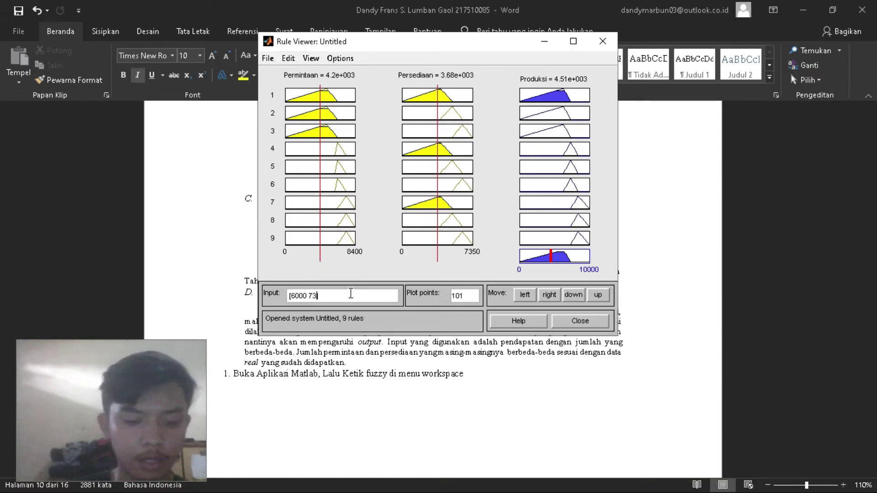
click(485, 114)
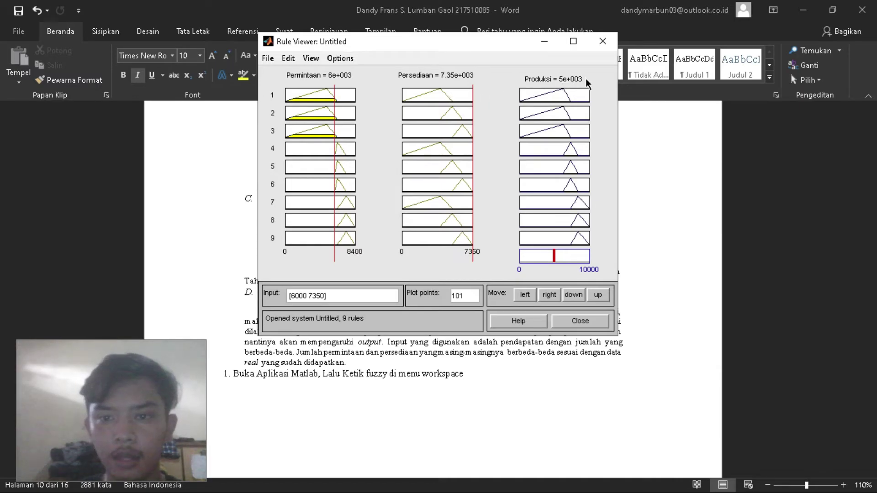
- Compare the Produksi output in the Rule Viewer with the defuzzification result and its conclusion in the Word report
click(659, 198)
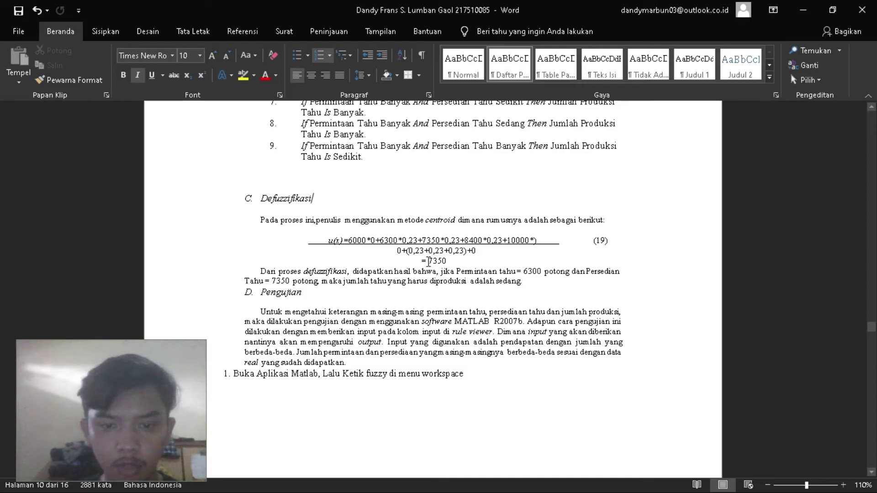
double_click(428, 261)
click(378, 302)
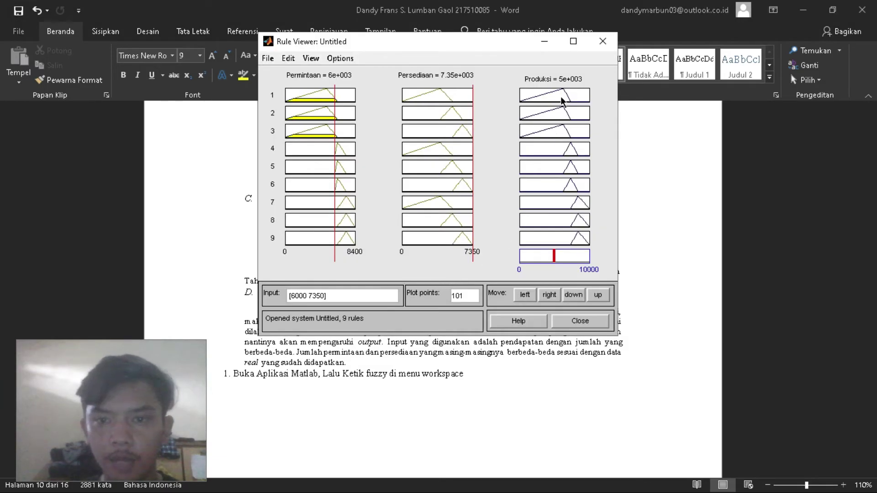
click(570, 77)
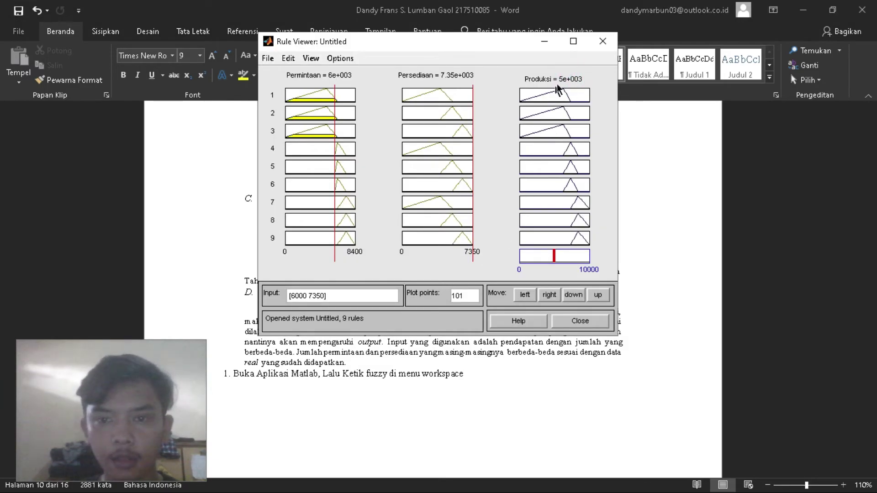
key(alt+Tab)
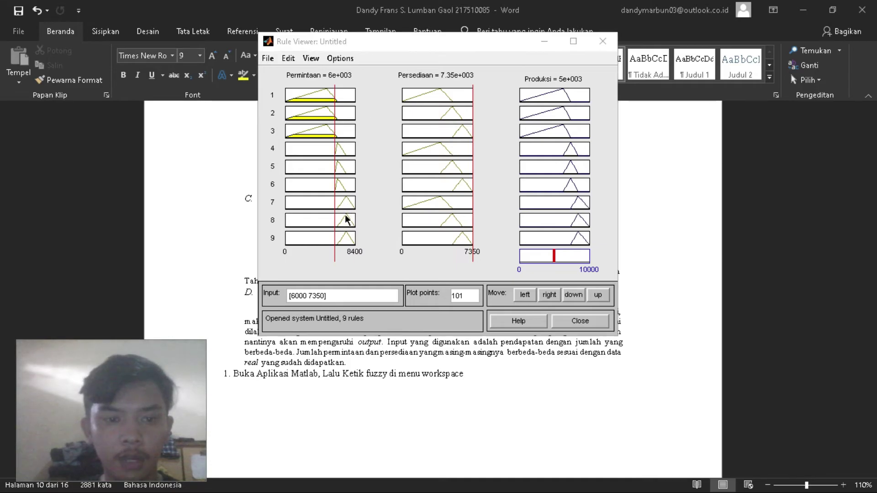
click(455, 263)
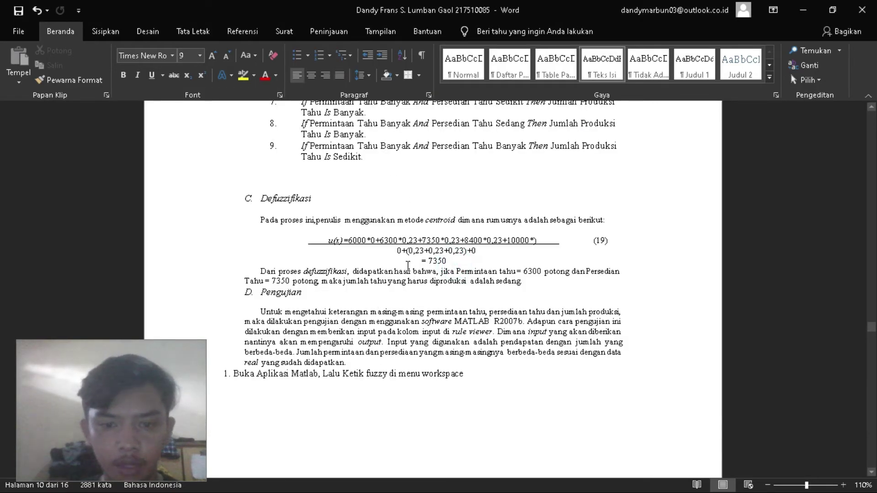
click(430, 262)
click(514, 268)
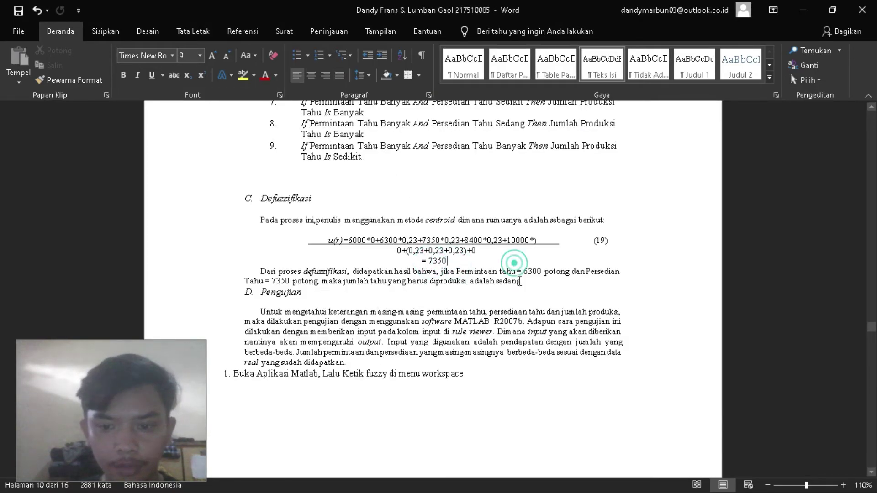
click(525, 290)
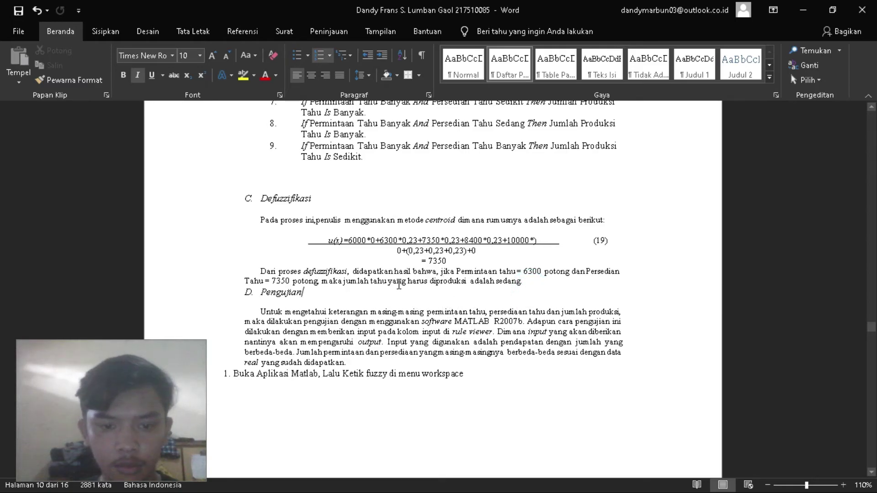
- Return to the Rule Viewer, display the system's Surface Viewer and rotate the Produksi surface to inspect it from another side
key(alt+Tab)
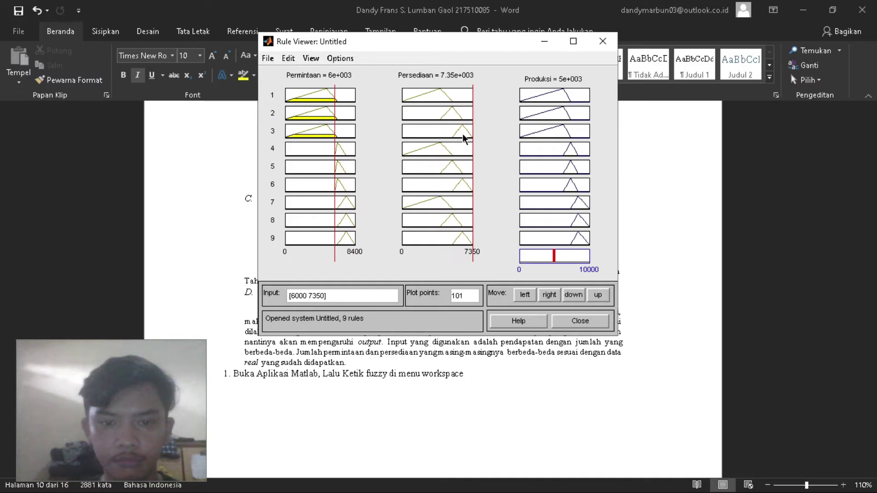
click(311, 58)
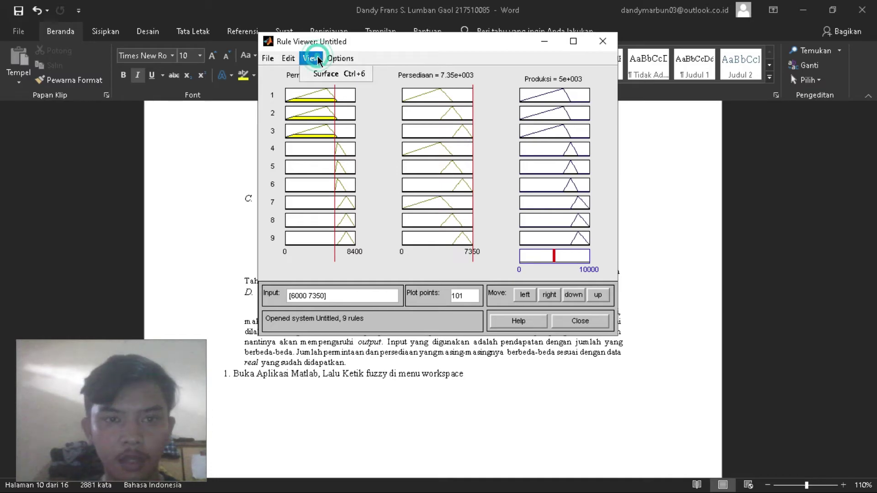
click(323, 74)
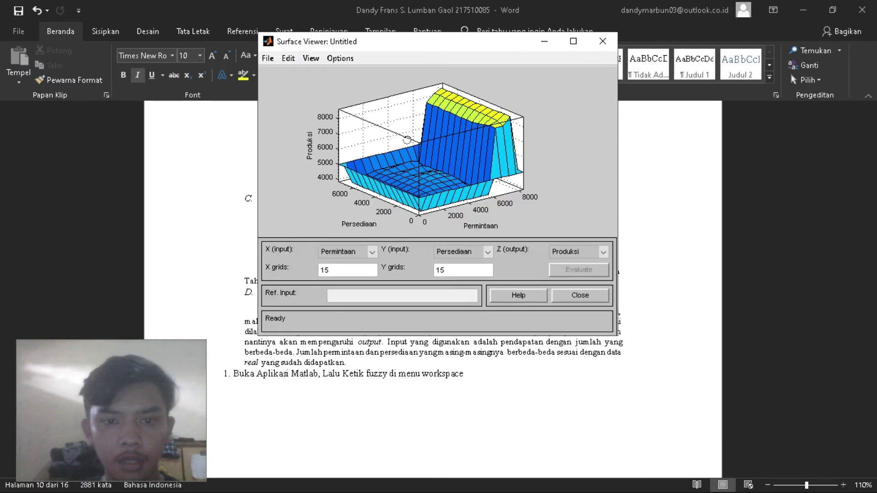
mouse_move(465, 170)
mouse_down()
mouse_move(445, 170)
mouse_move(474, 170)
mouse_up()
drag(362, 168, 436, 175)
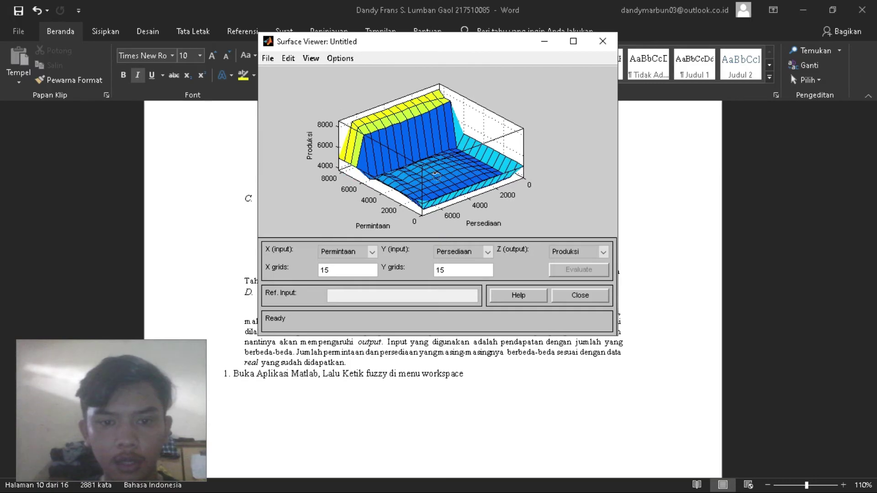
- Rotate the Produksi surface to view it from the Permintaan side, and return to the Rule Viewer
drag(354, 173, 413, 151)
click(310, 58)
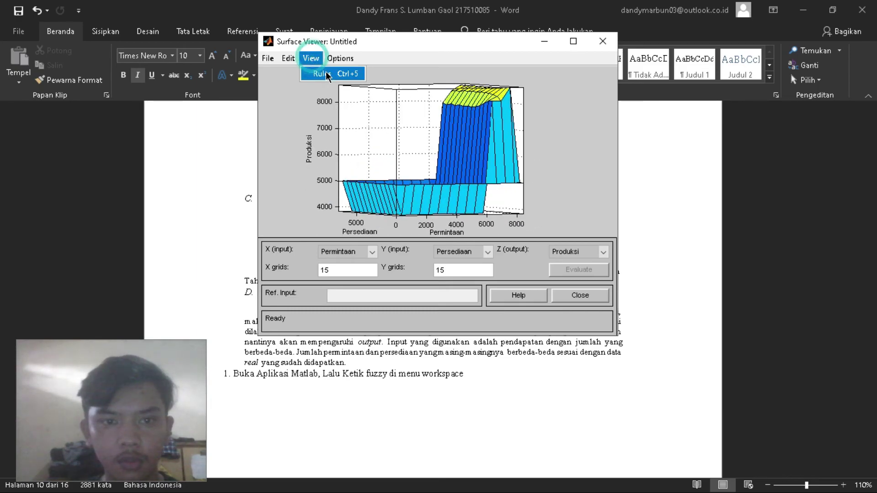
click(327, 76)
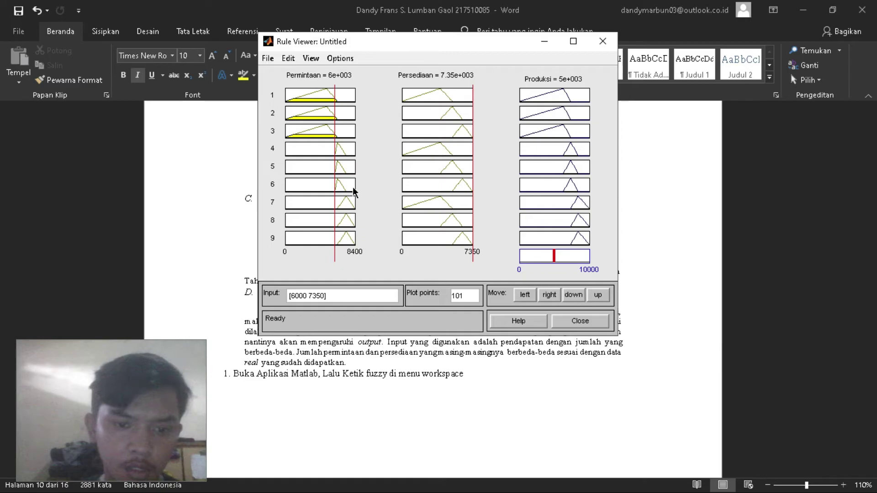
- Evaluate the fuzzy system in the Rule Viewer with the input [8400 7350]
key(alt+Tab)
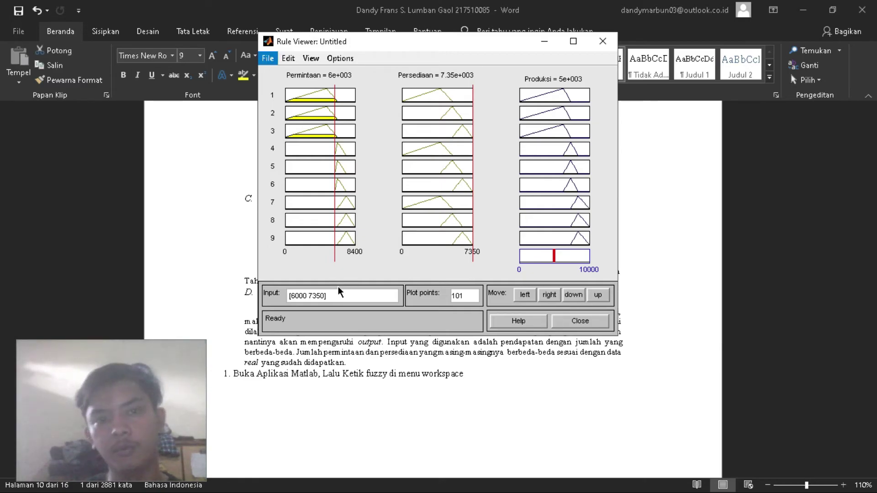
click(336, 299)
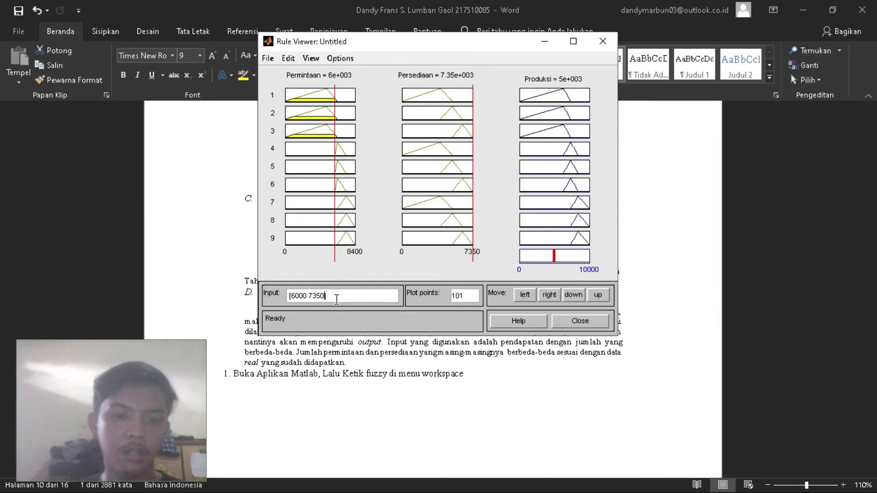
key(BackSpace)
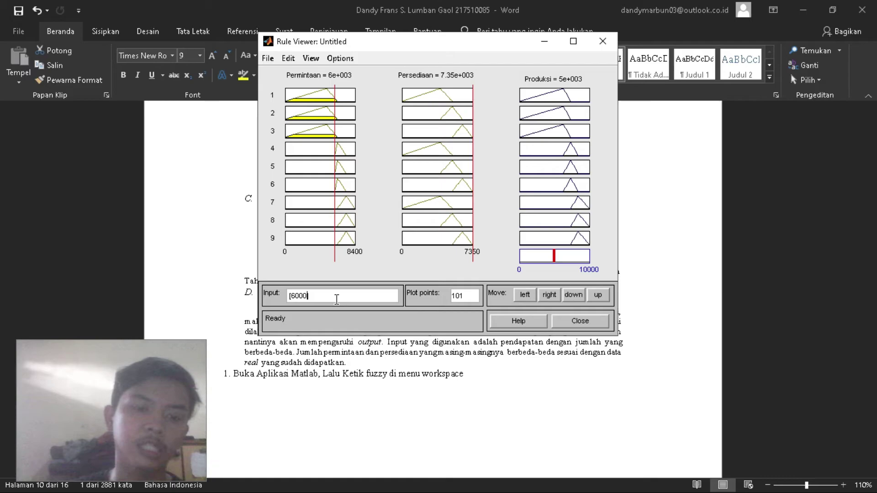
key(BackSpace)
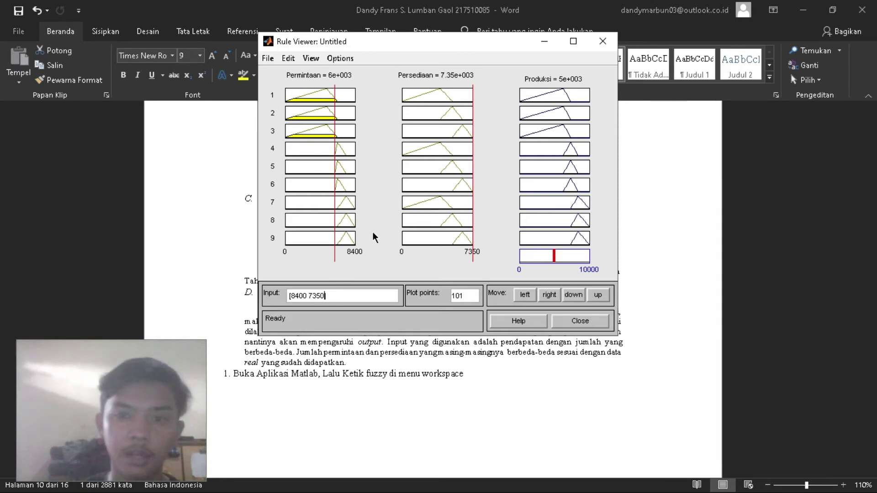
text(])
click(368, 270)
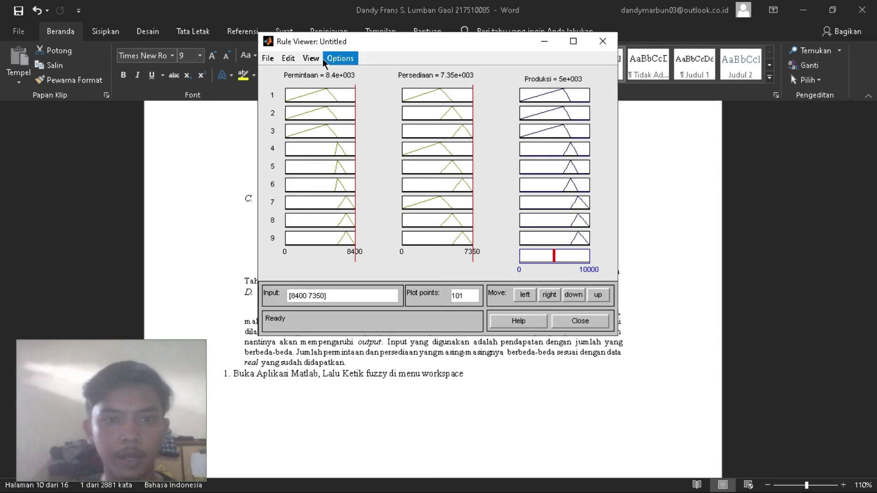
- Display the Surface Viewer again and rotate the Produksi surface to inspect it from several sides
click(311, 58)
click(329, 74)
drag(487, 184, 528, 198)
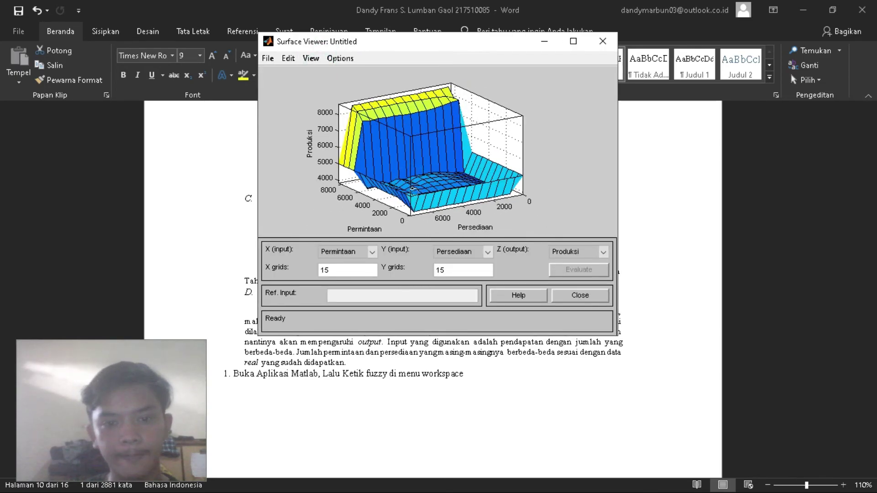
drag(413, 190, 510, 190)
drag(441, 187, 339, 185)
drag(507, 173, 407, 169)
- Return to the Rule Viewer and evaluate the system with the input [1000 2000]
click(310, 58)
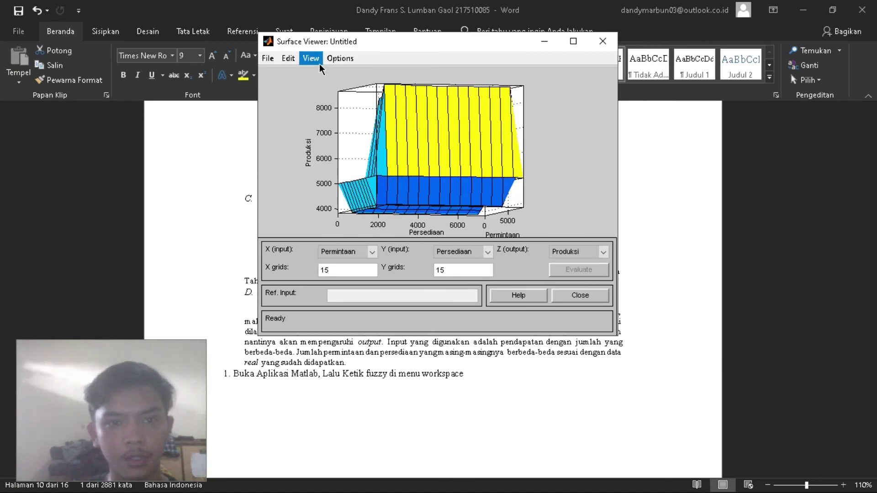
click(322, 73)
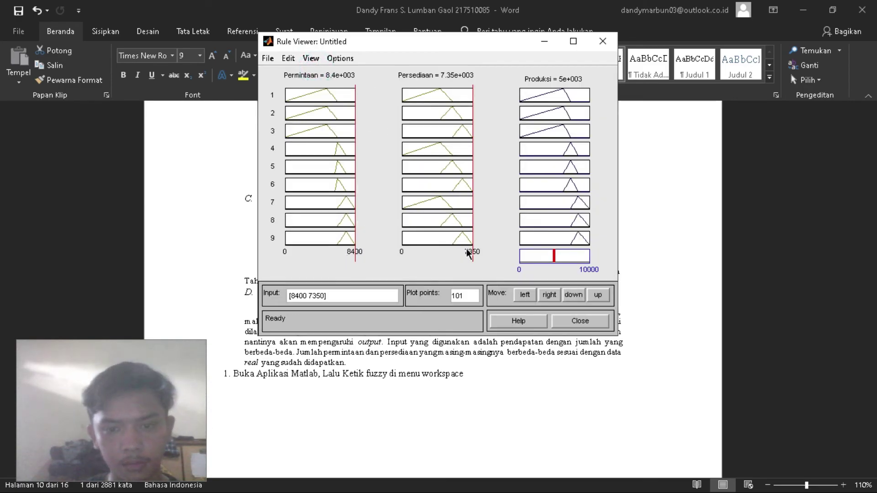
click(361, 295)
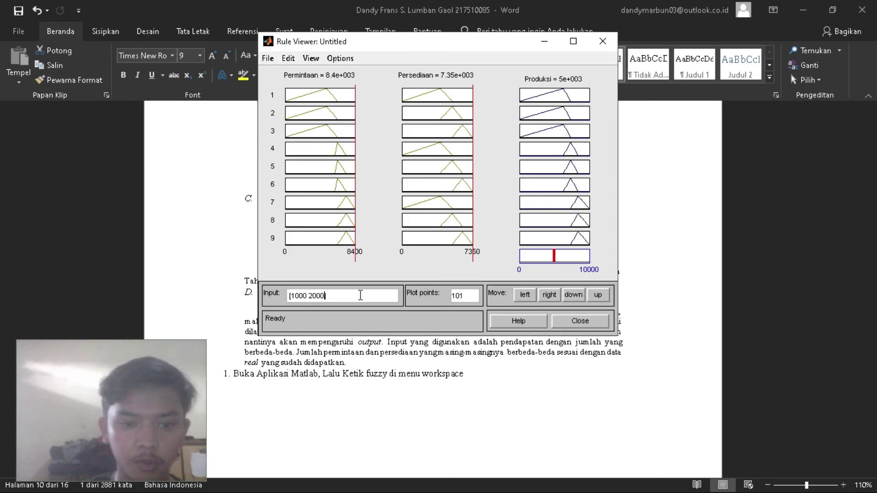
text(])
key(Return)
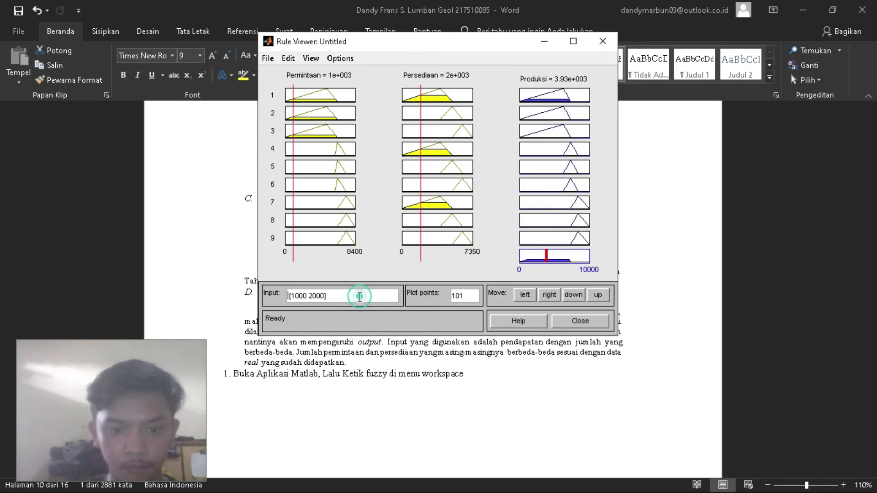